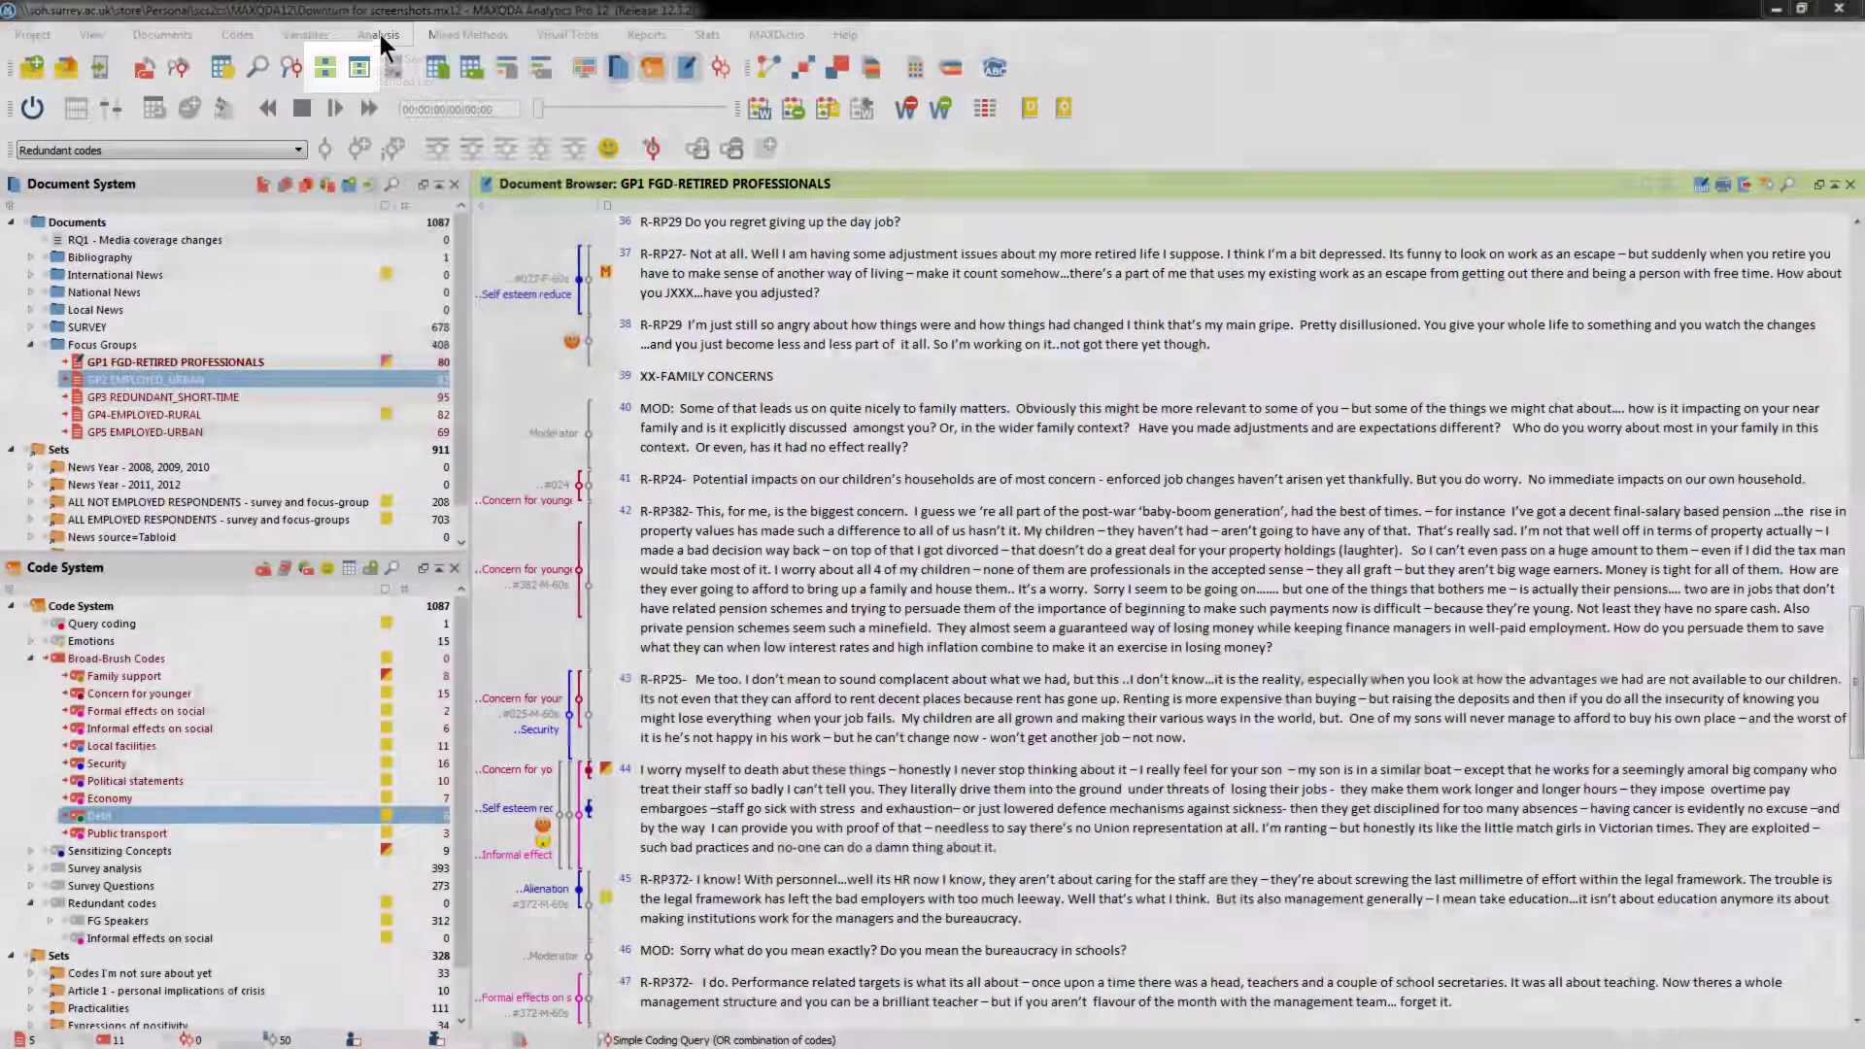
# Open the Summary Grid from the Analysis menu and scroll right to the RESP respondent columns.
pyautogui.click(380, 35)
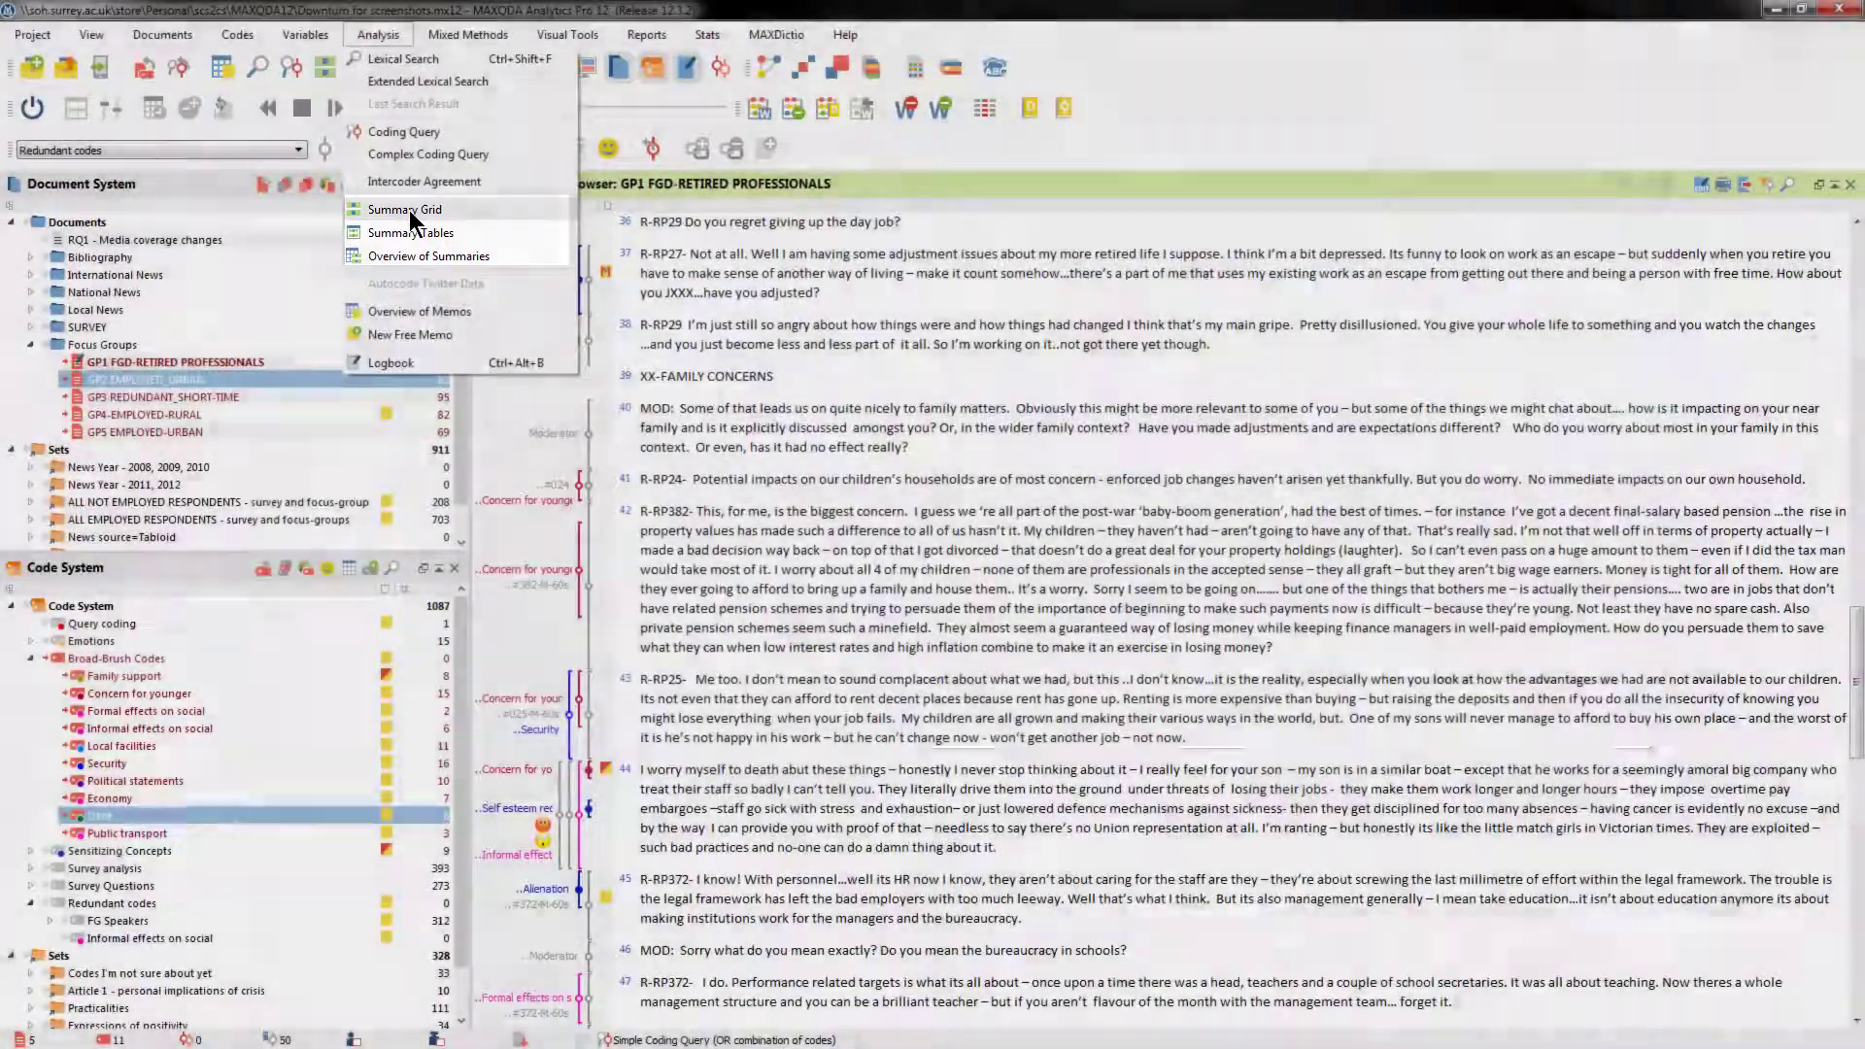
pyautogui.click(410, 210)
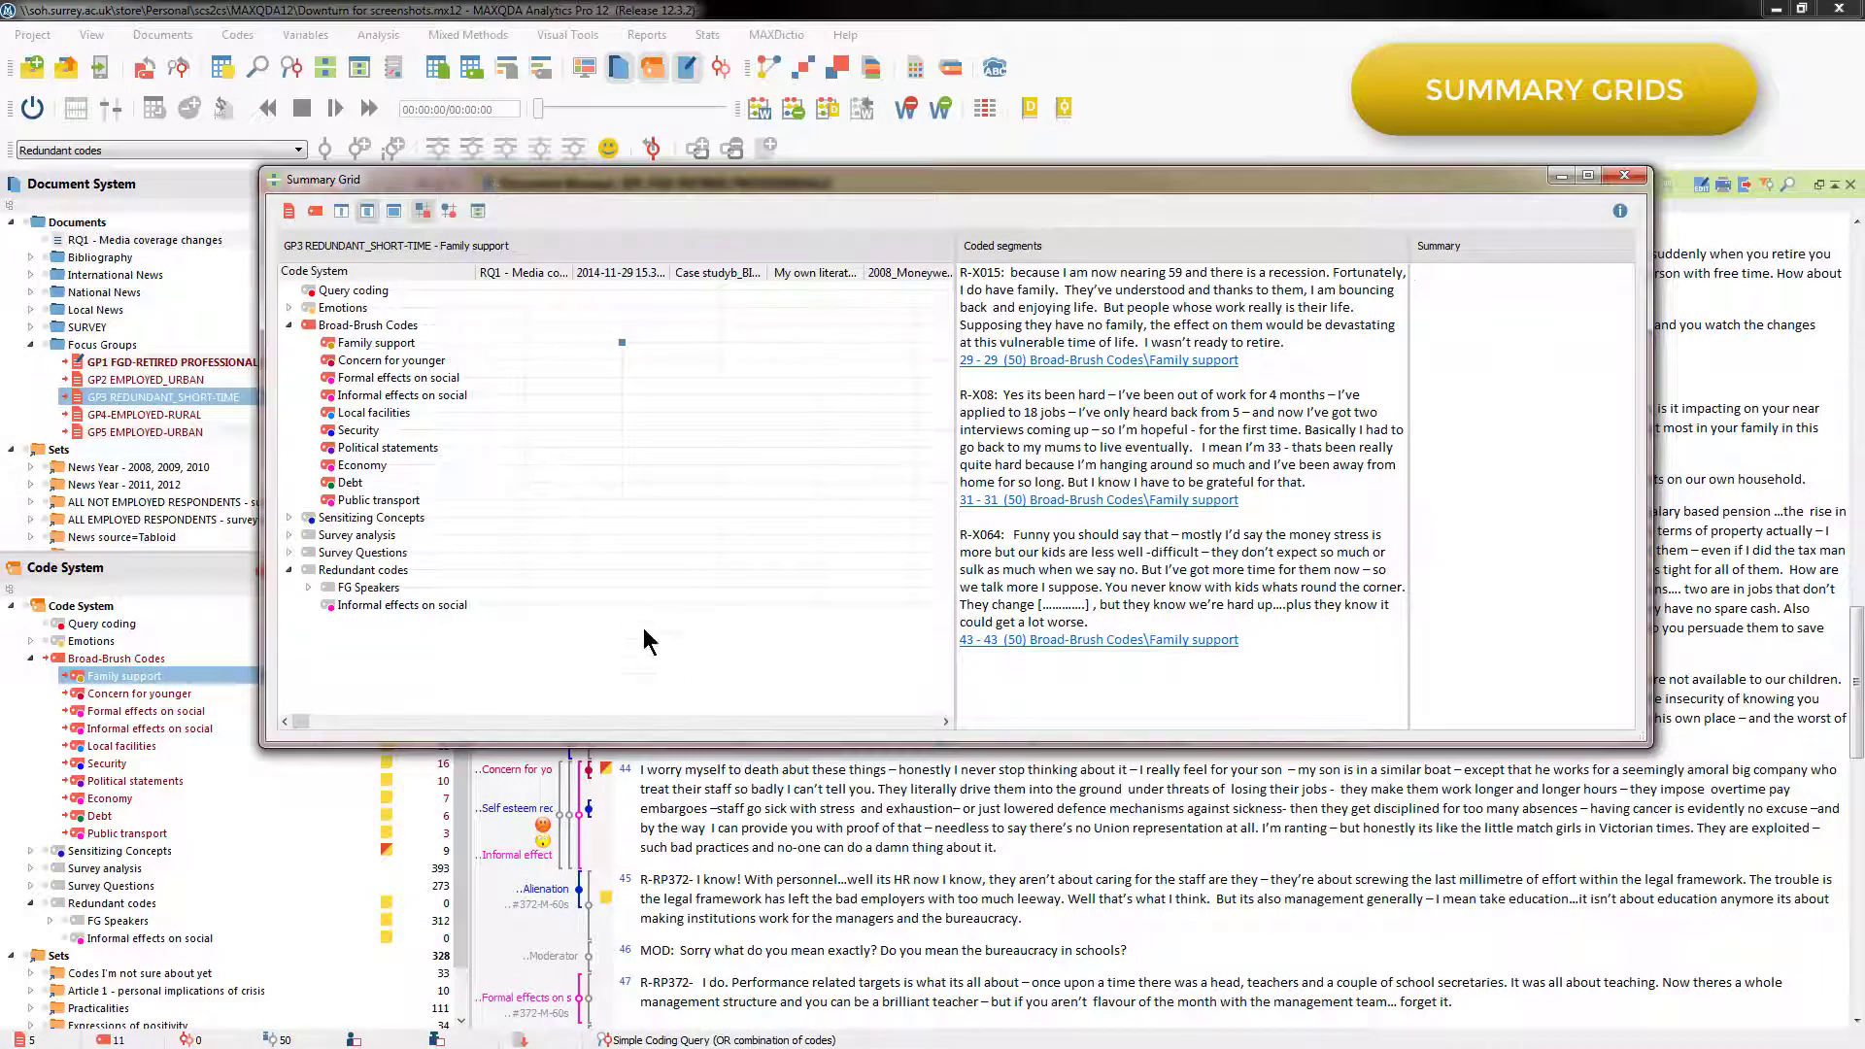
pyautogui.moveTo(305, 722); pyautogui.dragTo(489, 730)
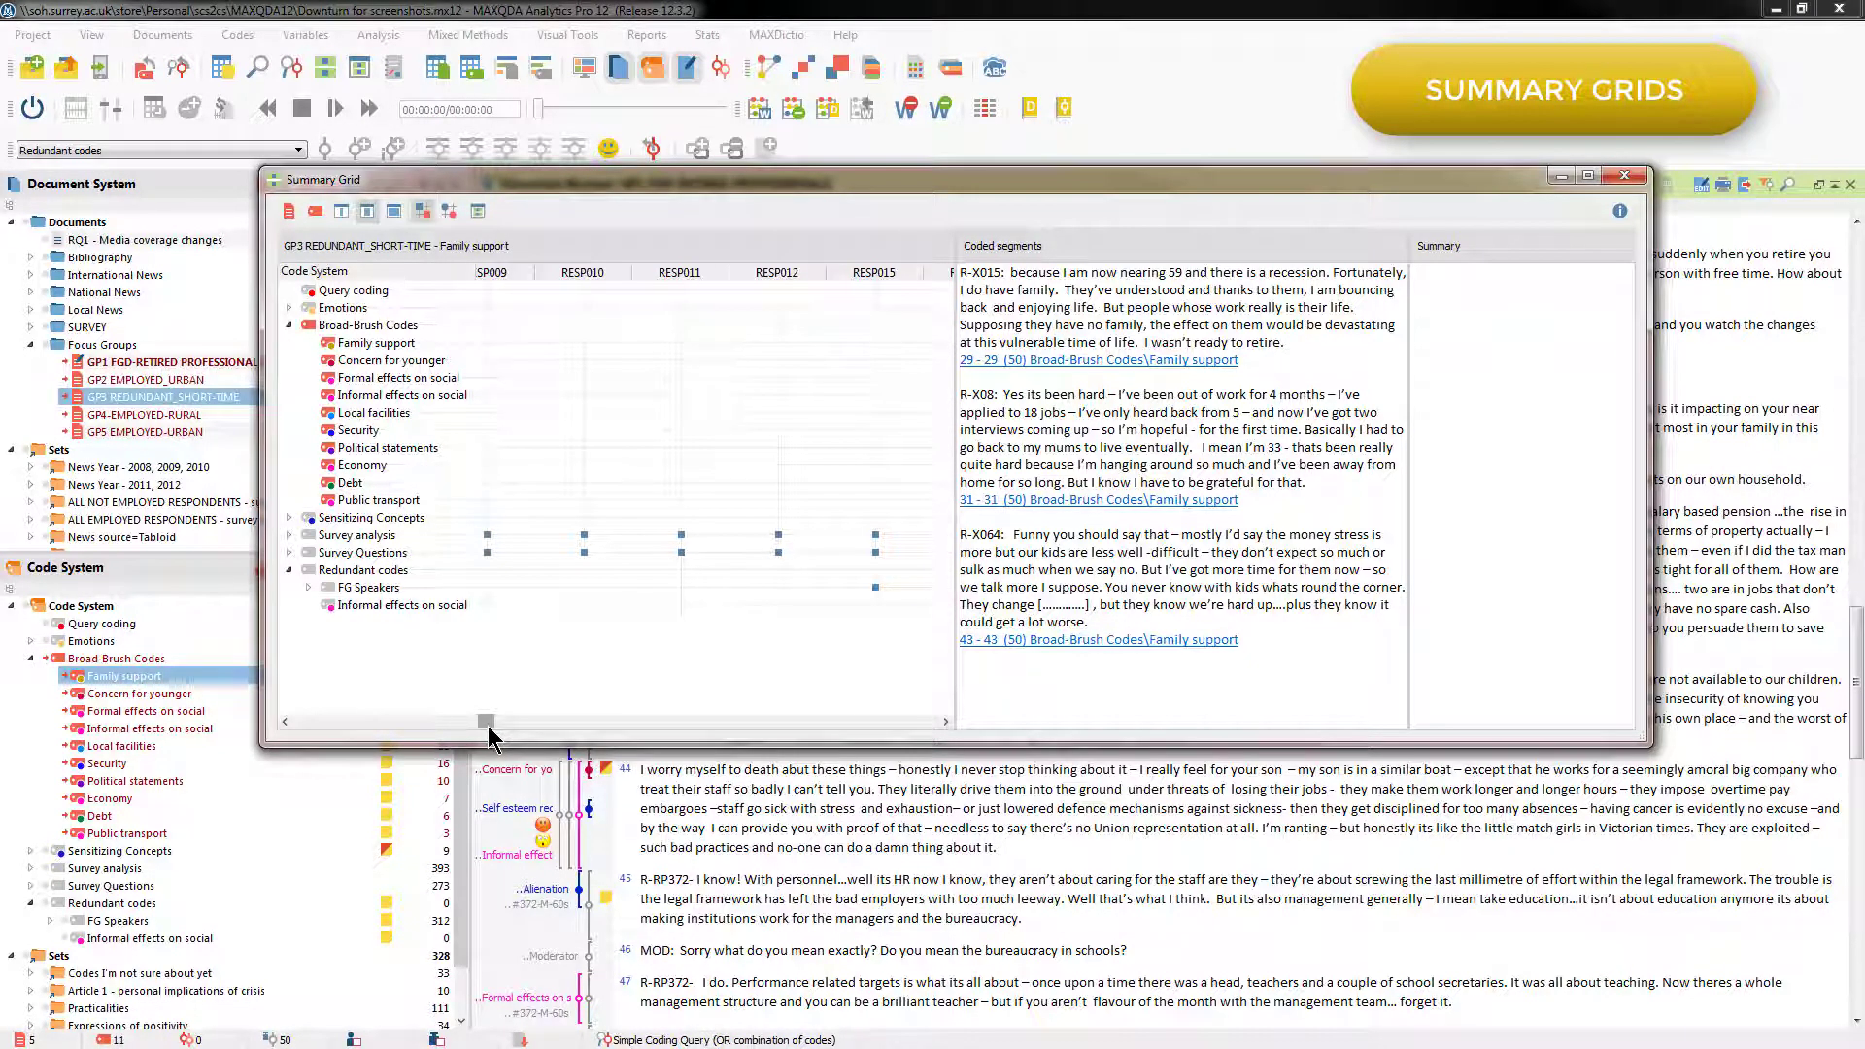
# Show coded segments for RESP010, RESP011, RESP012 and RESP015 under Survey analysis, Survey Questions and FG Speakers.
pyautogui.click(583, 536)
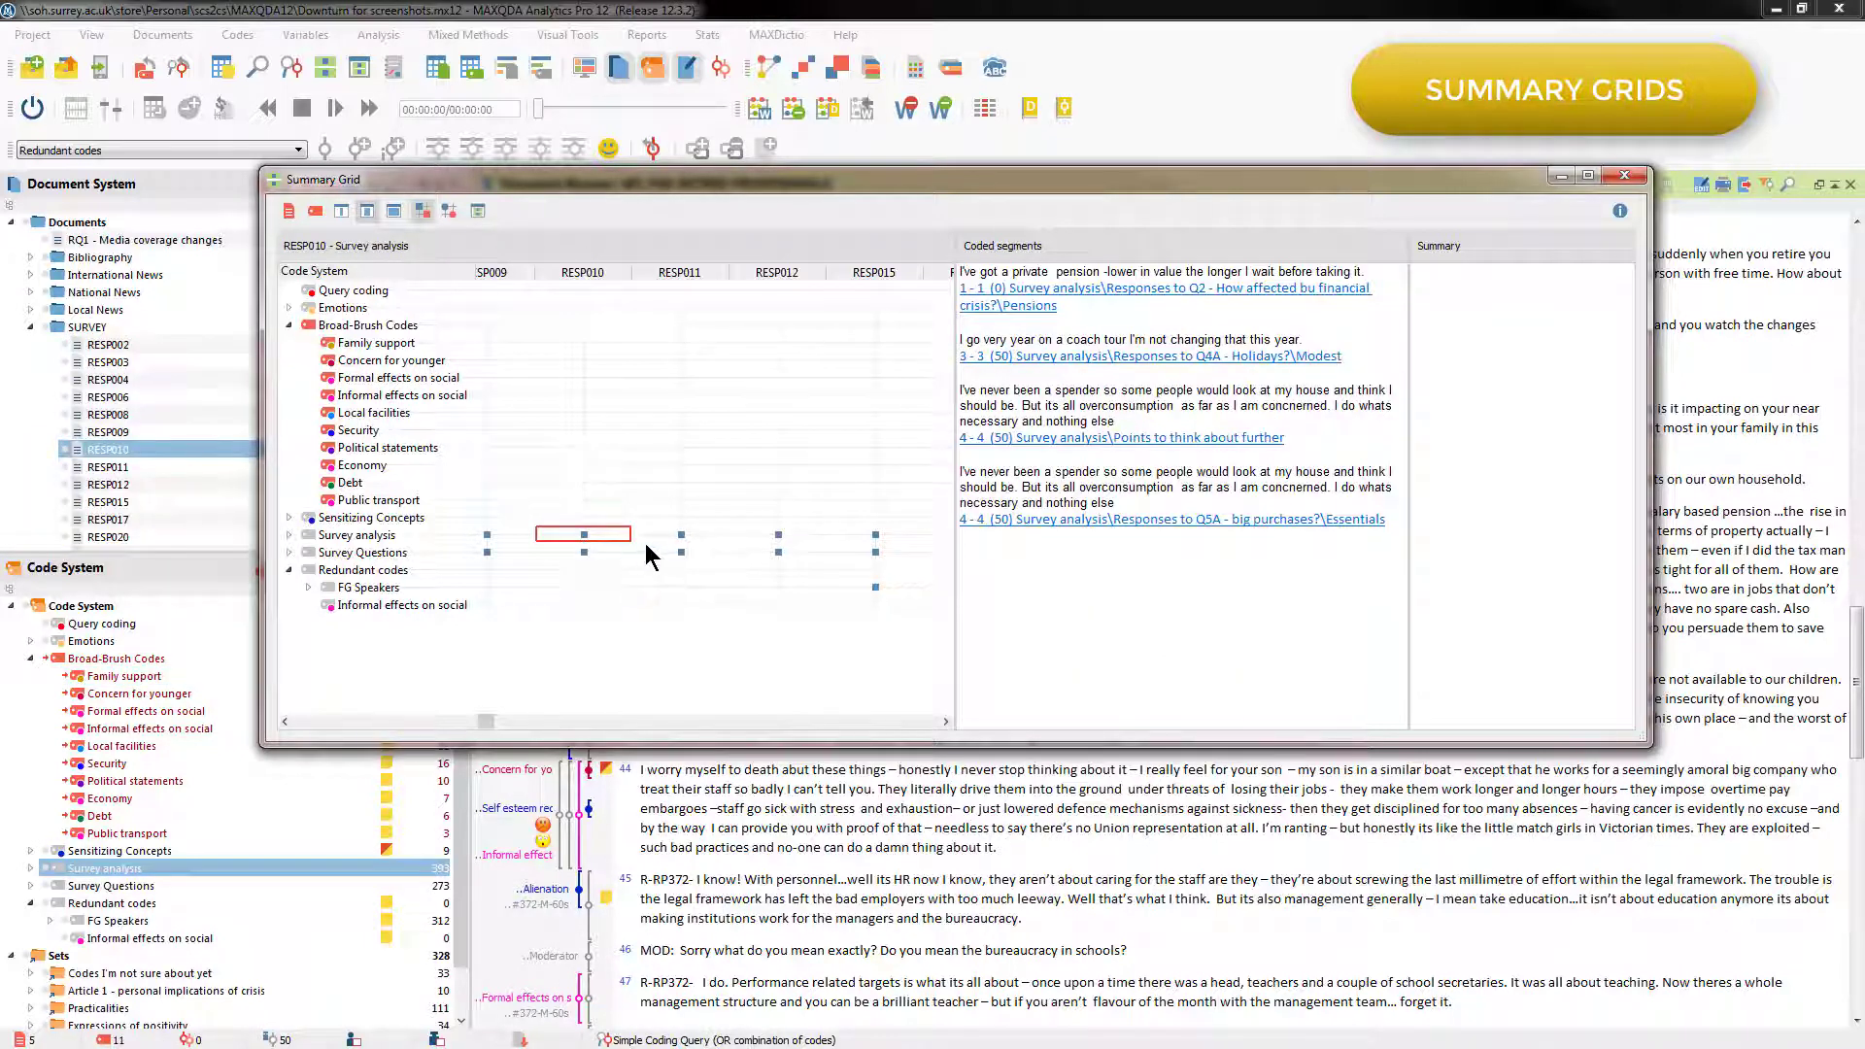
pyautogui.moveTo(684, 536)
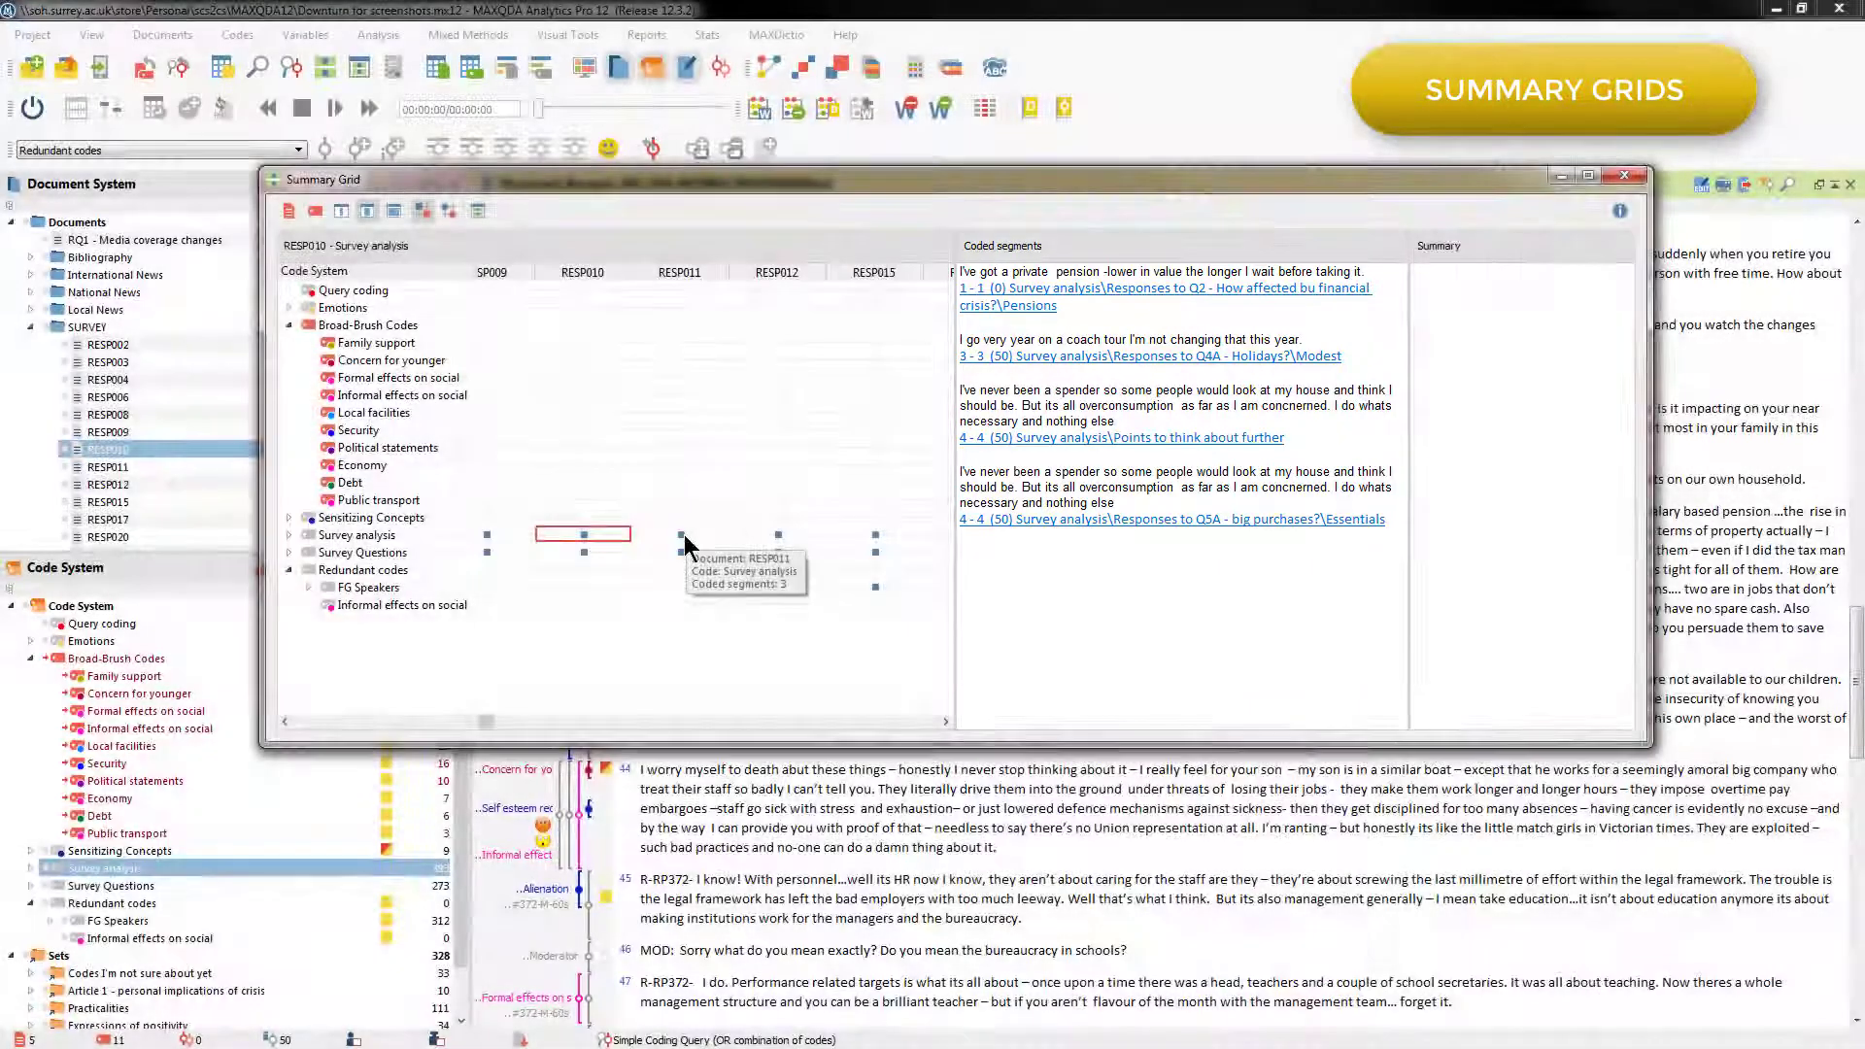
pyautogui.click(682, 534)
pyautogui.click(753, 554)
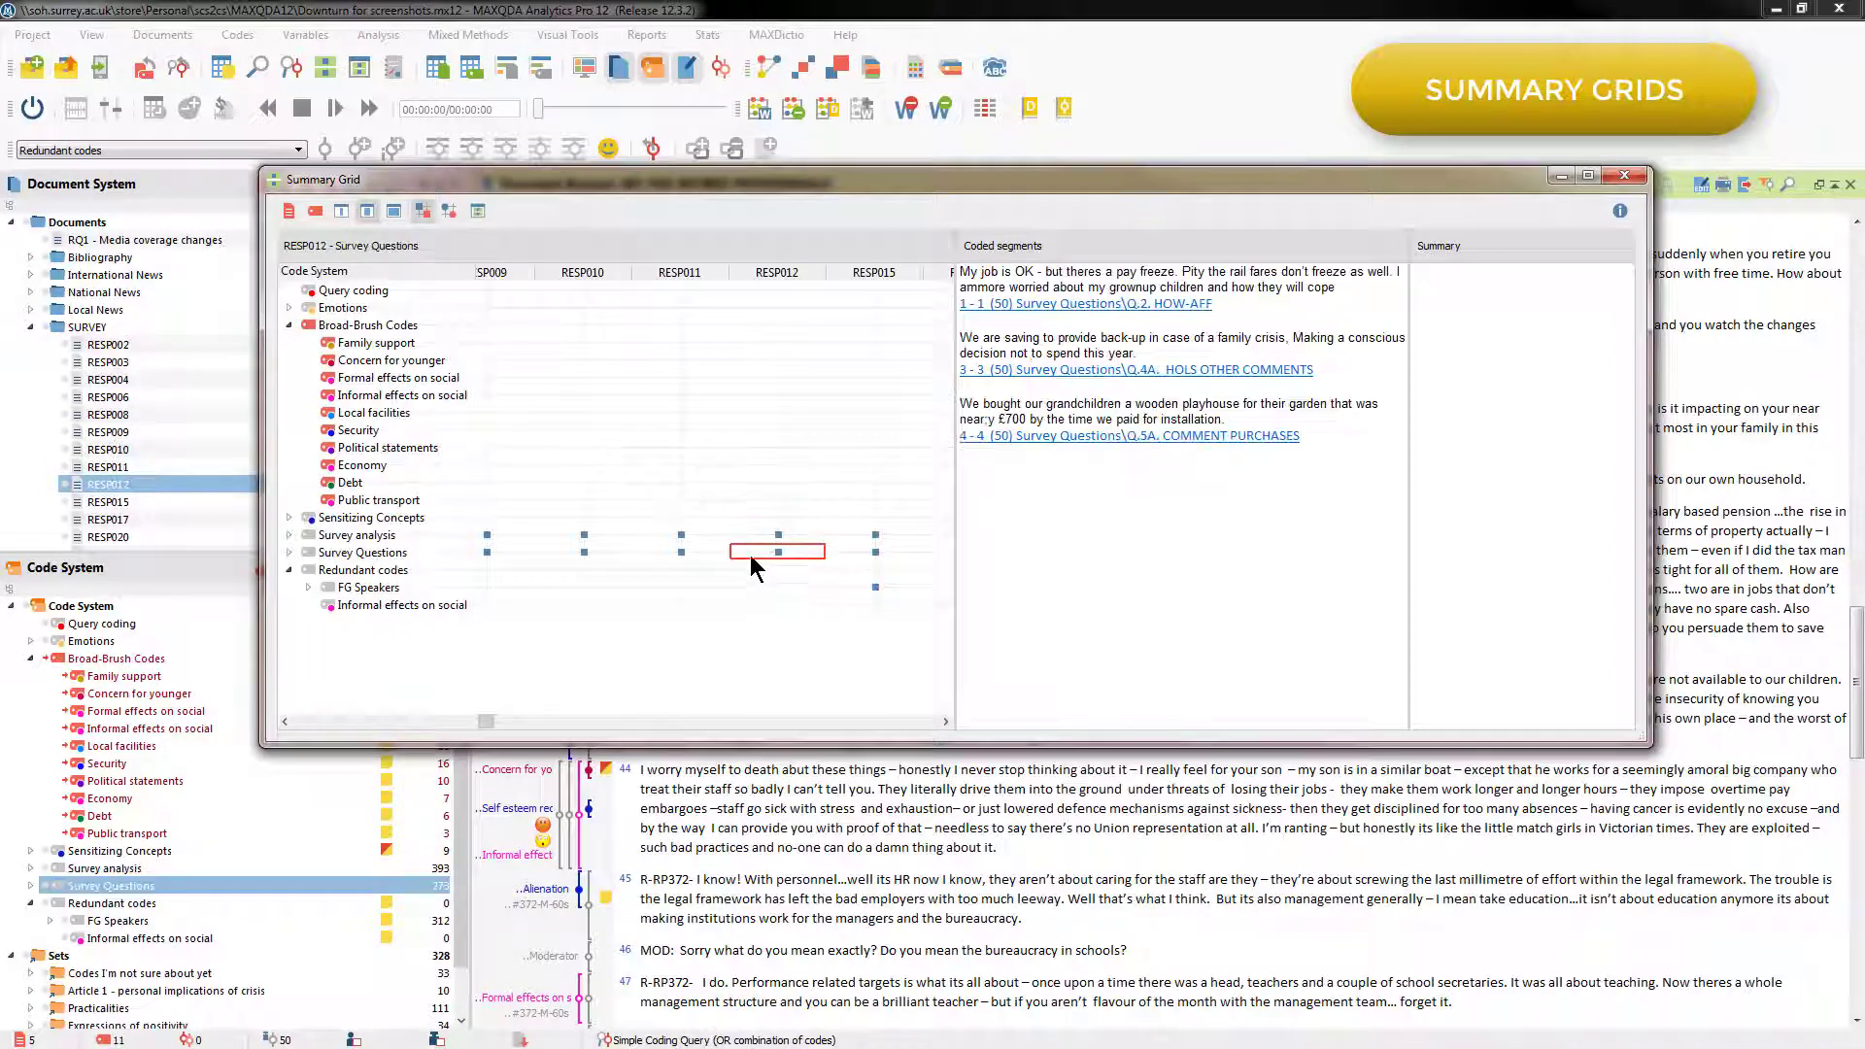
pyautogui.click(680, 552)
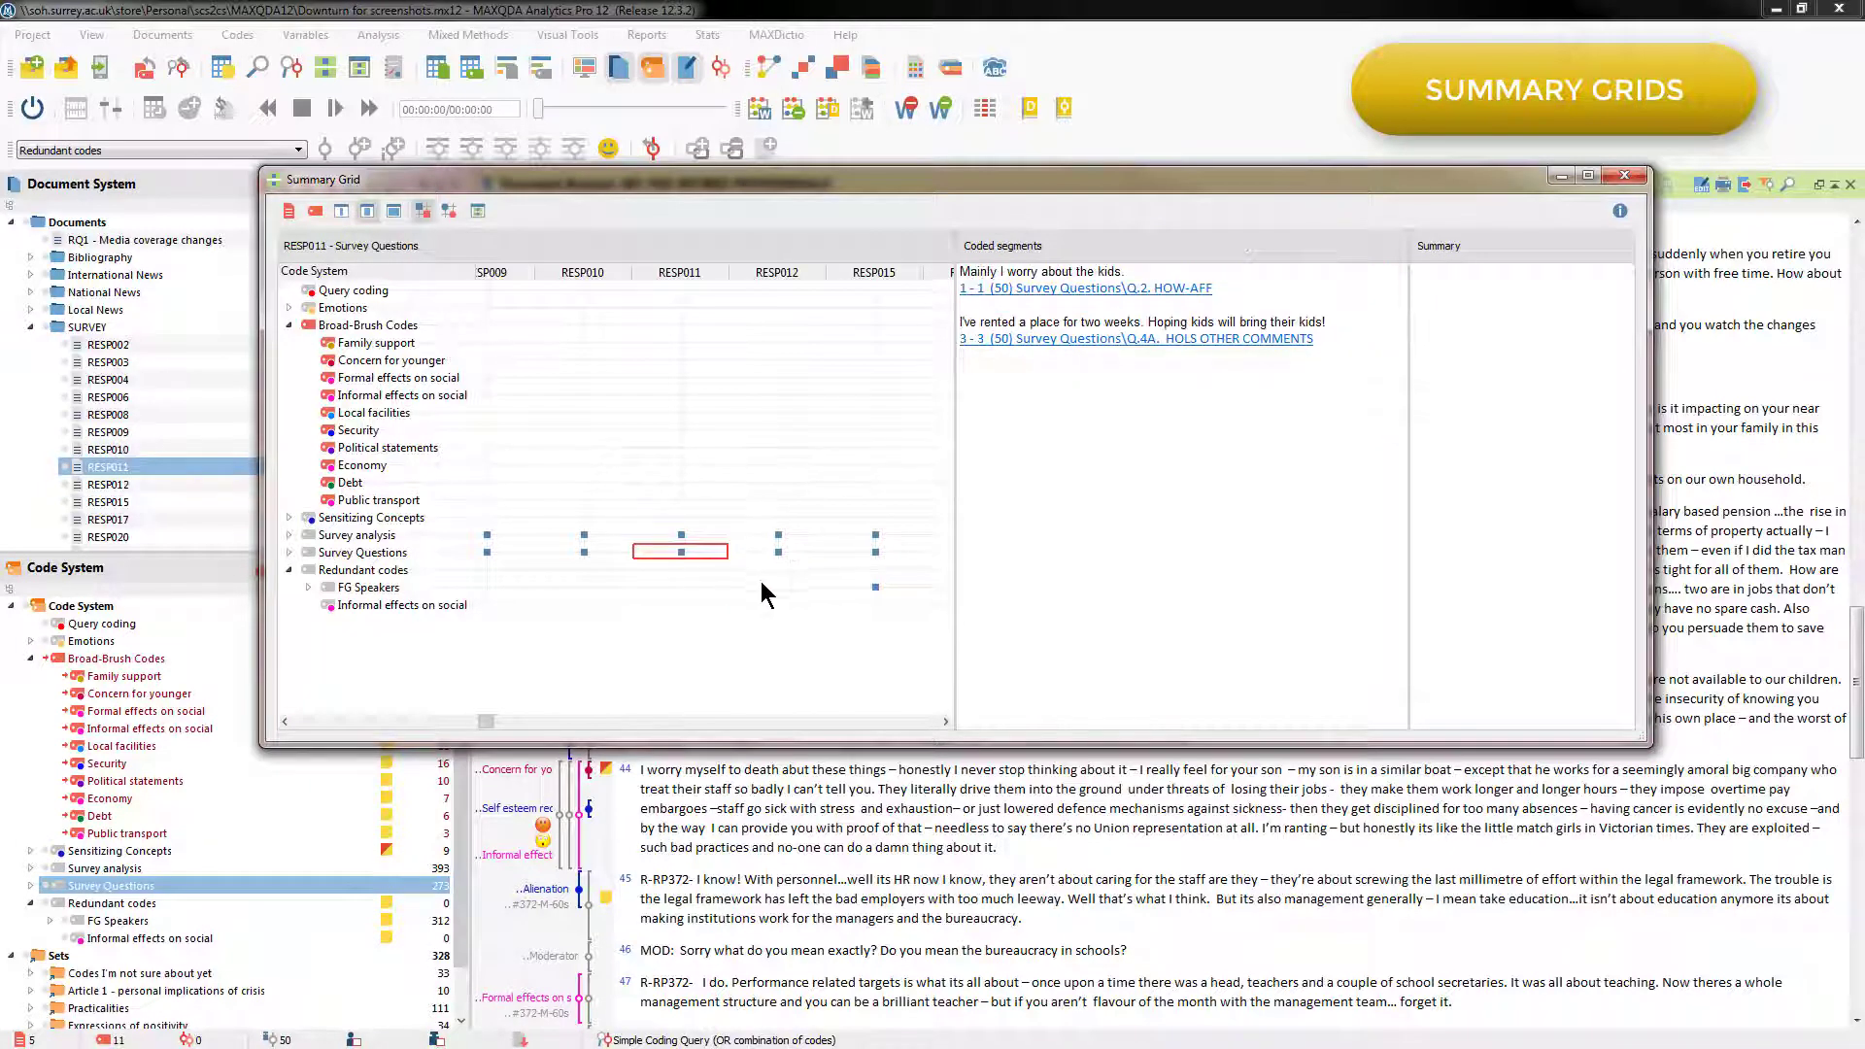
pyautogui.click(873, 586)
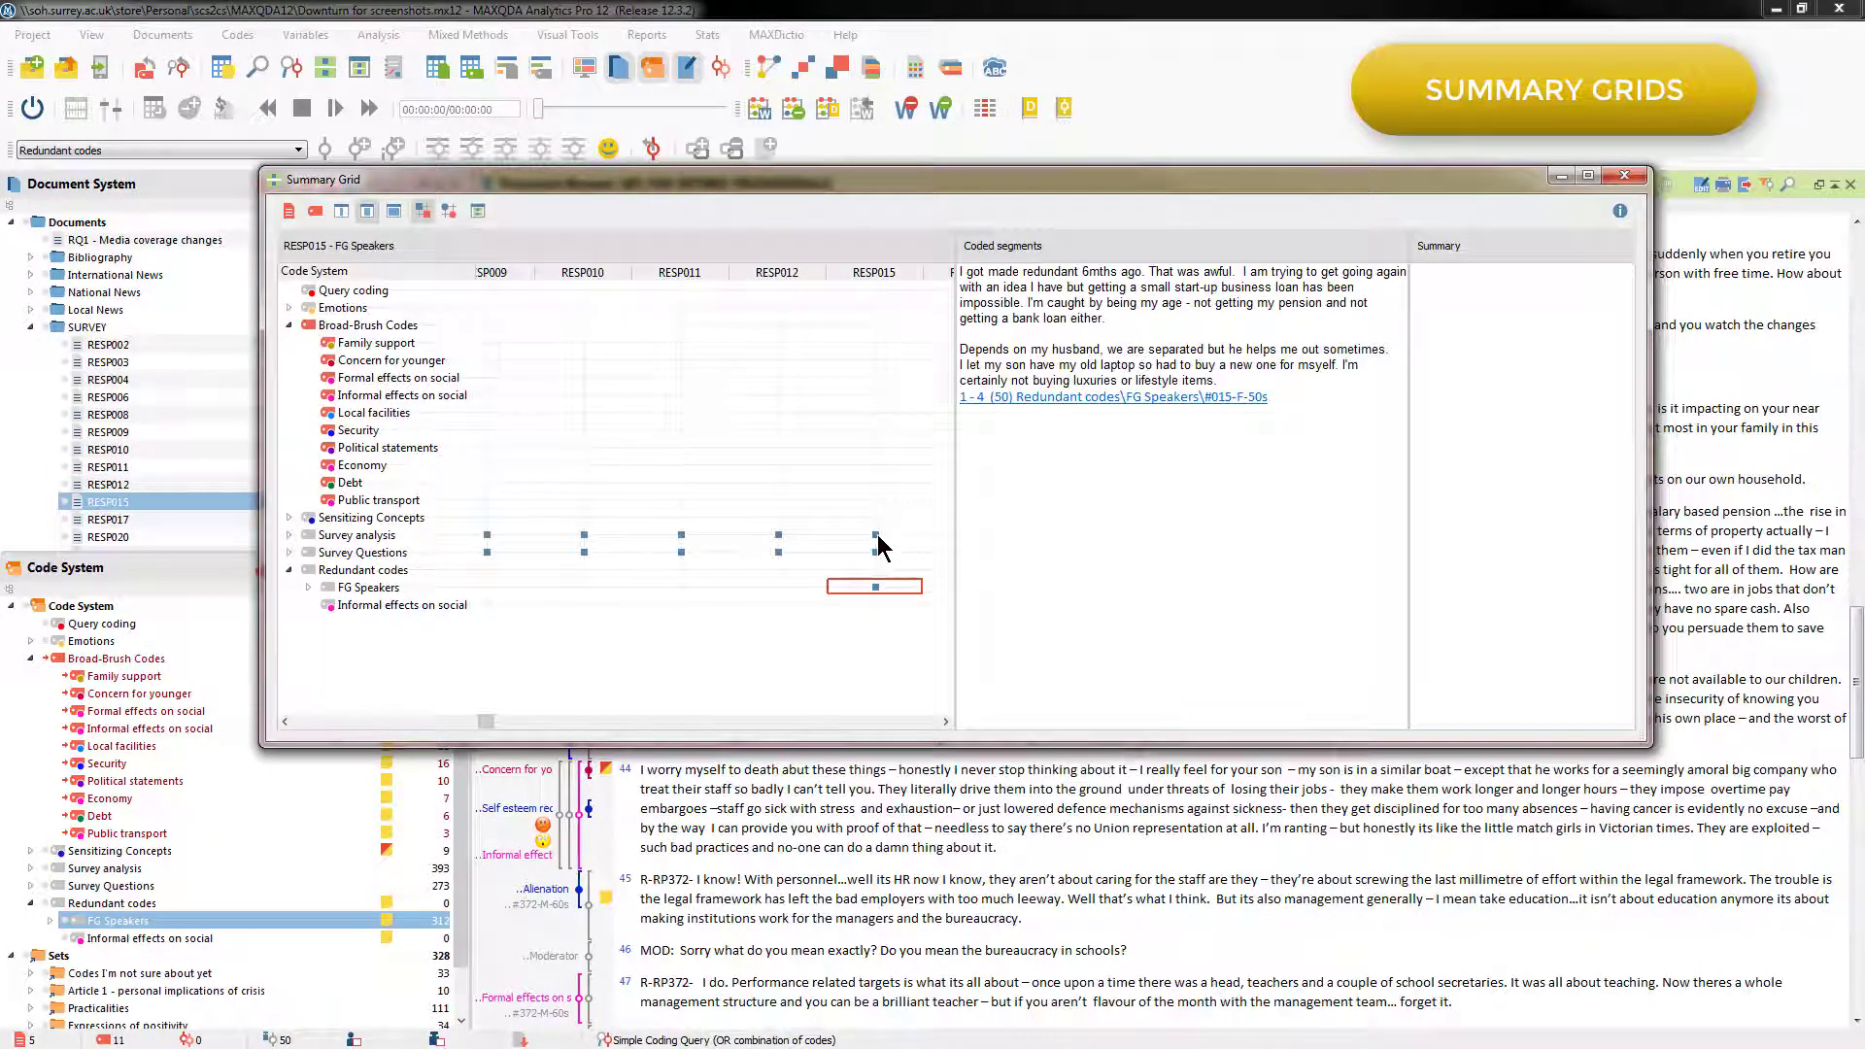
pyautogui.click(877, 535)
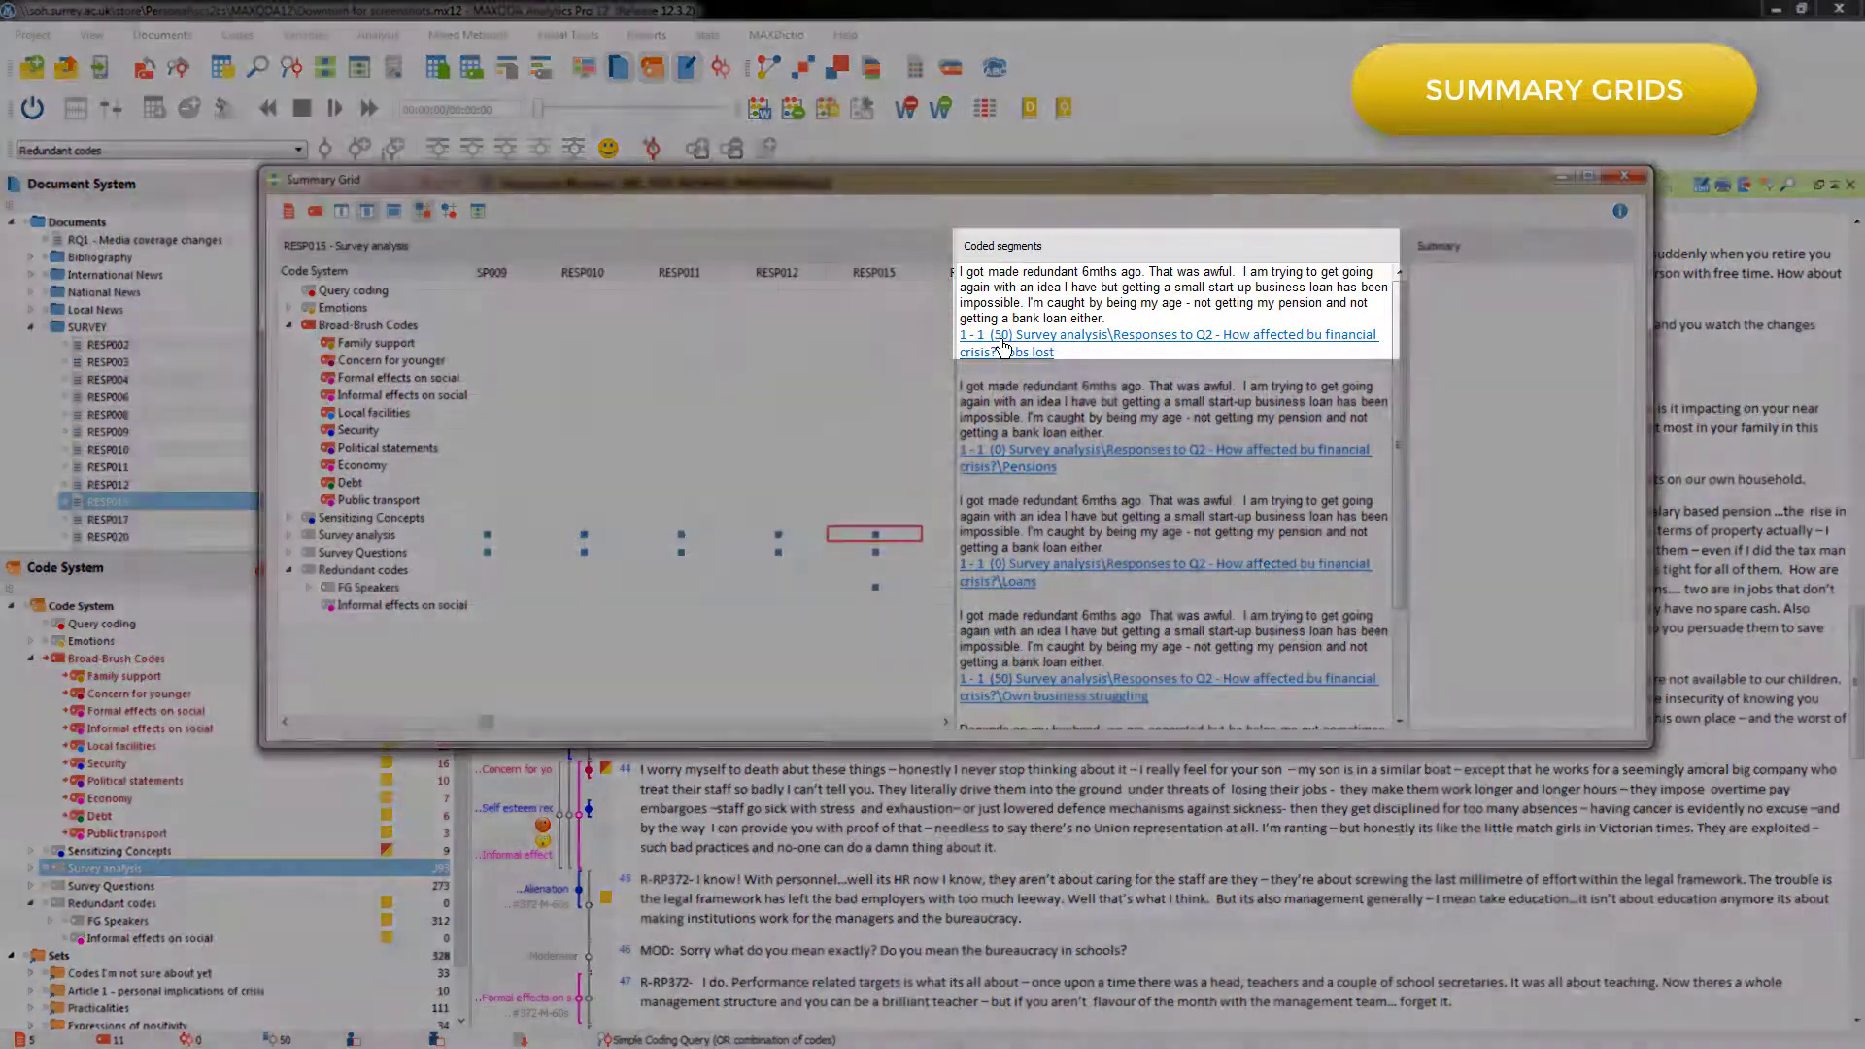
# Jump to RESP015's Jobs lost and Loans segments in the transcript, then collapse the SURVEY folder.
pyautogui.click(1004, 346)
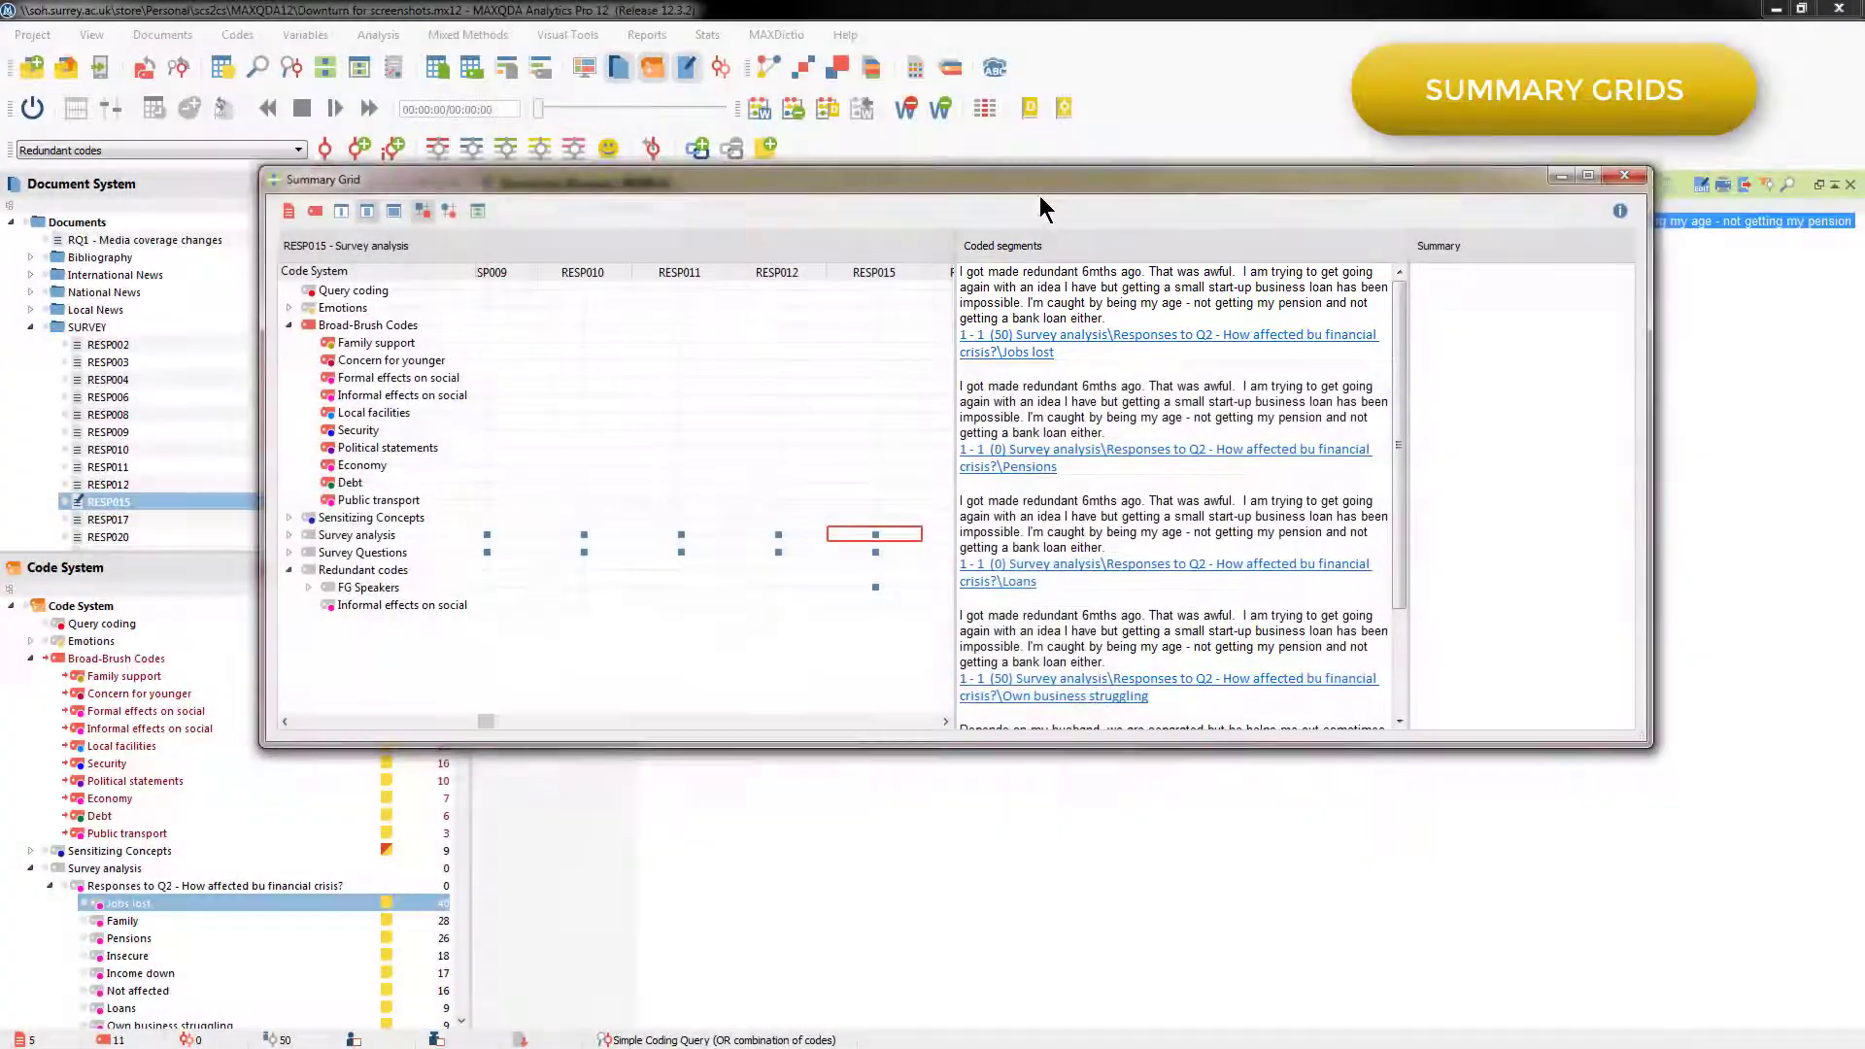
pyautogui.moveTo(1039, 197); pyautogui.dragTo(1066, 361)
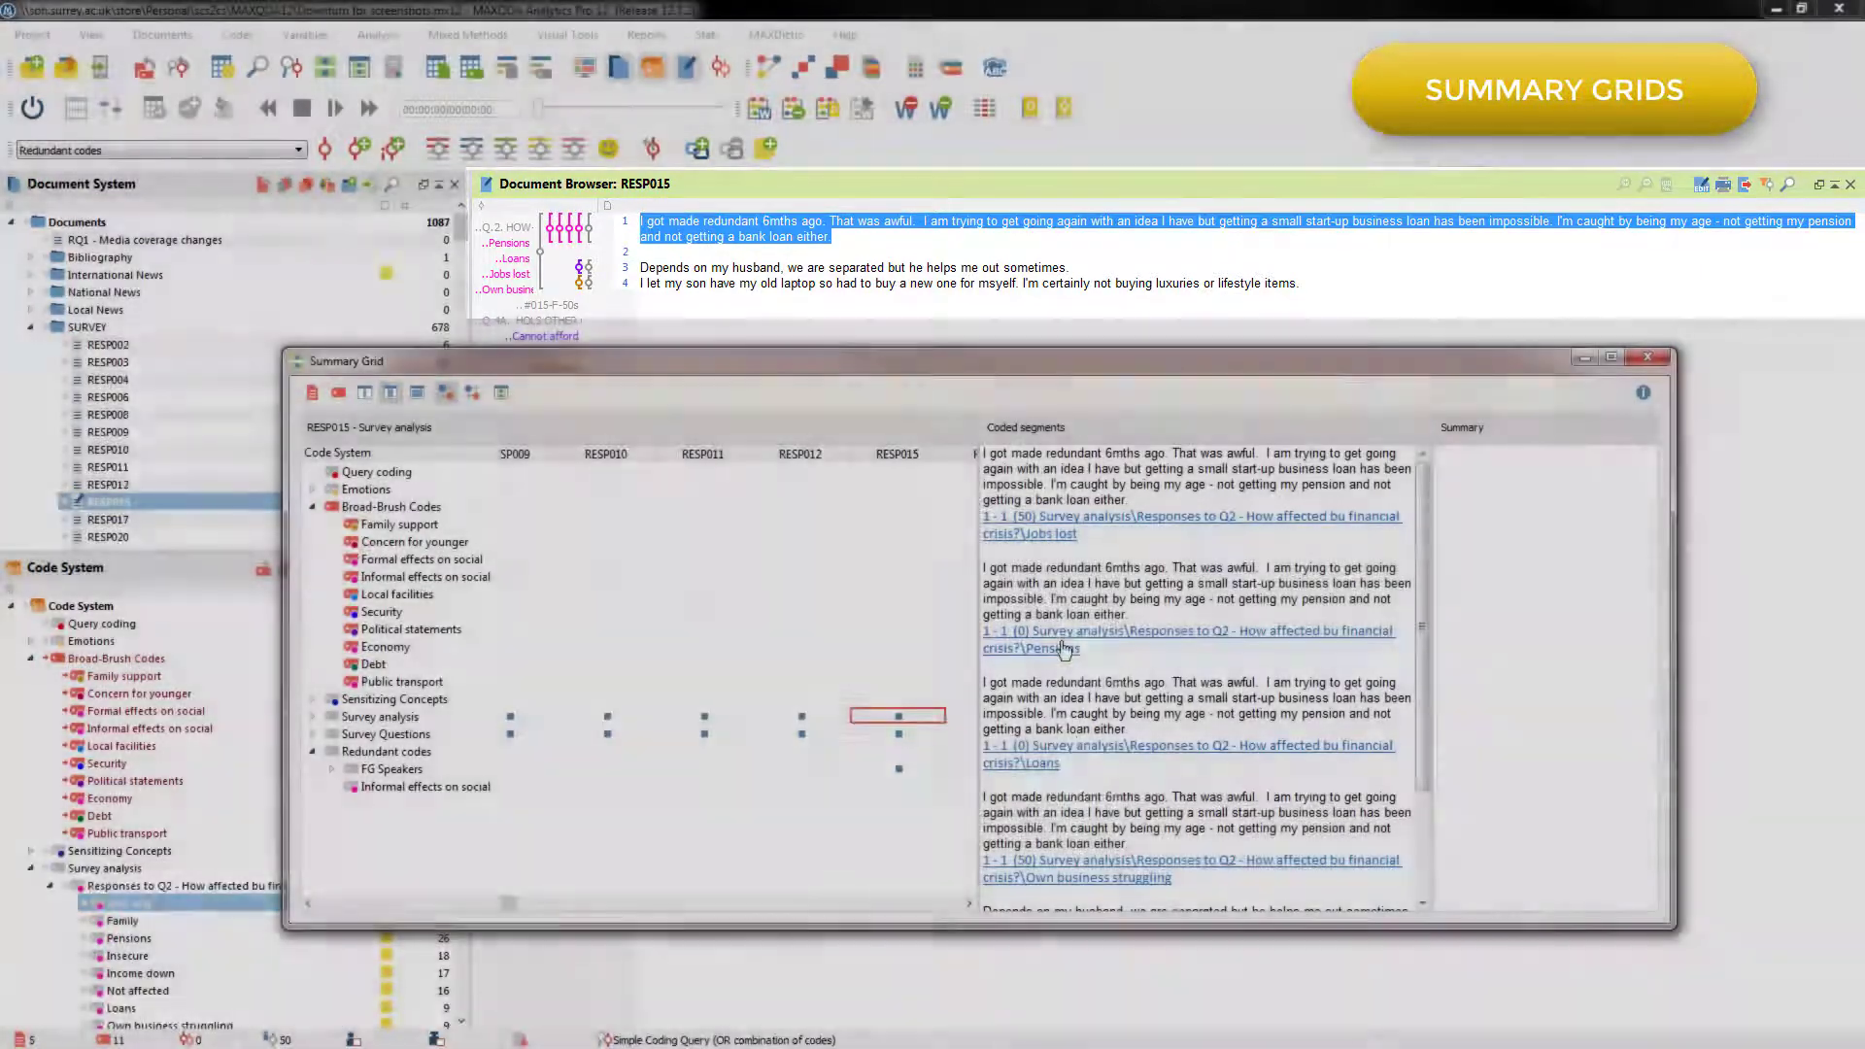
pyautogui.click(1081, 756)
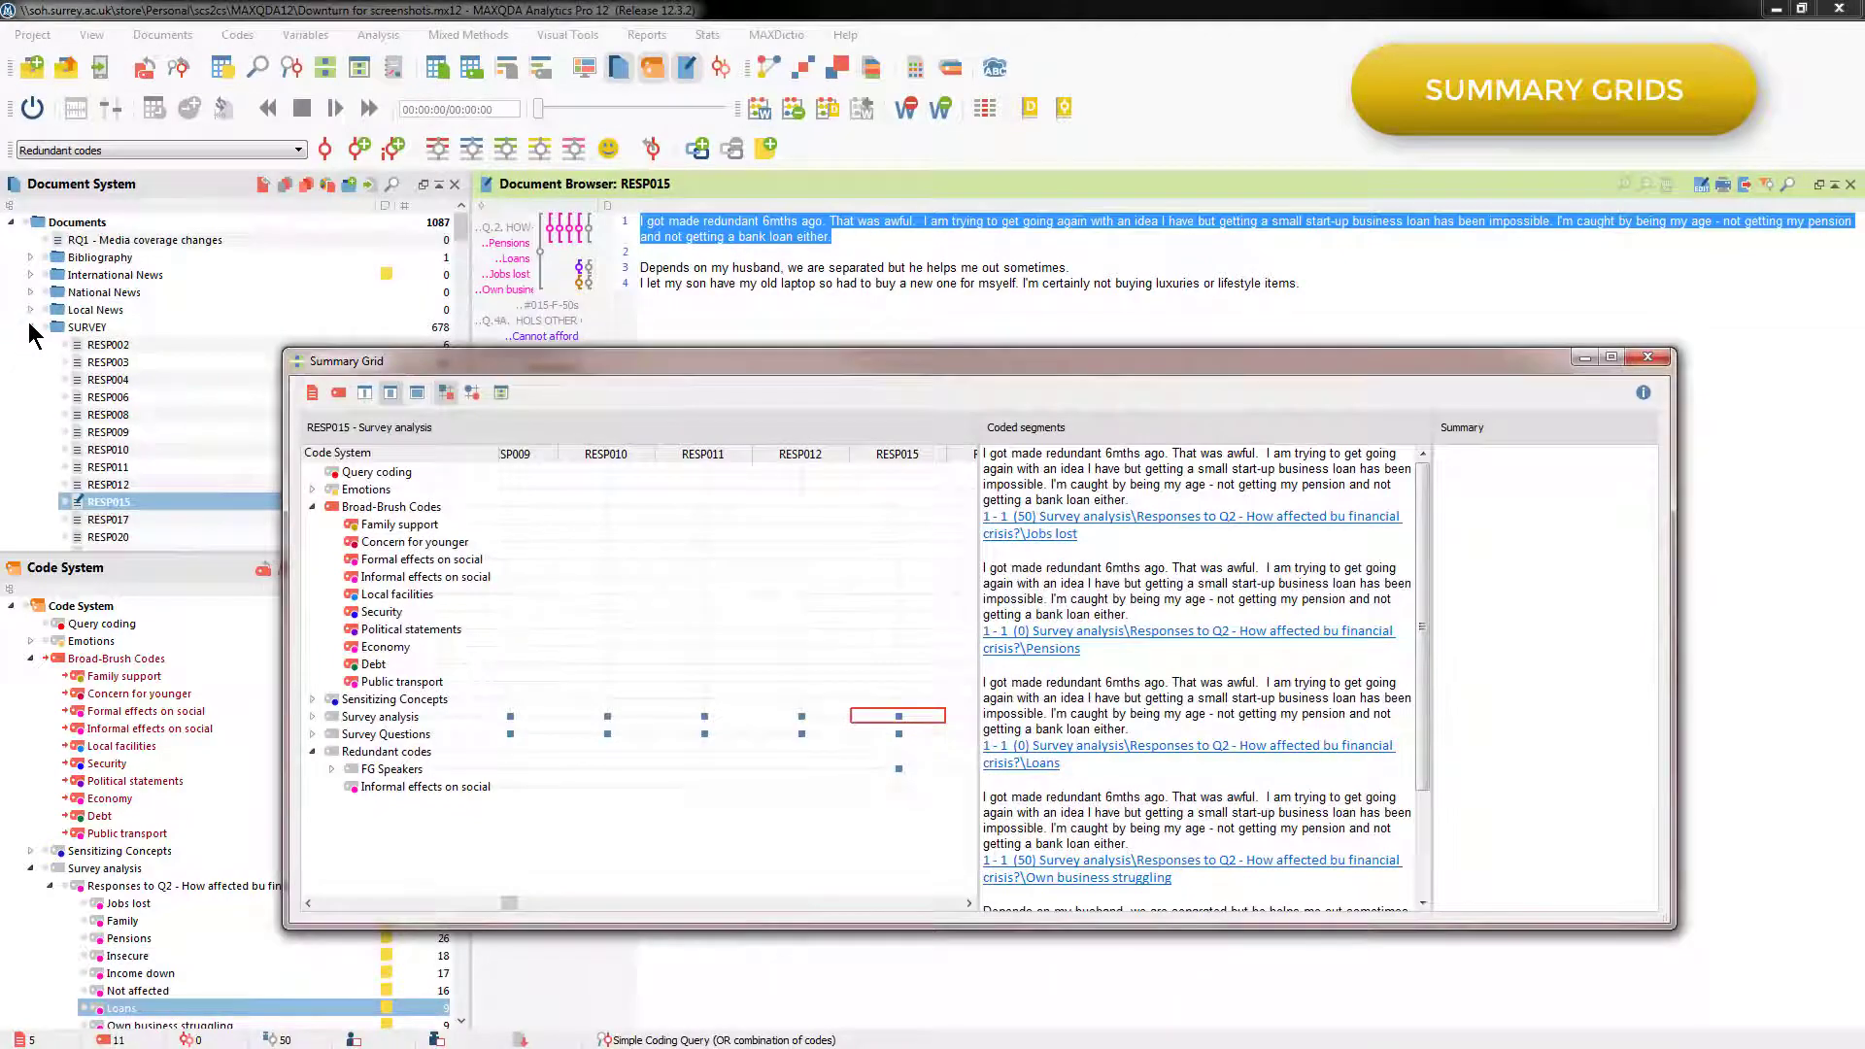
pyautogui.click(30, 328)
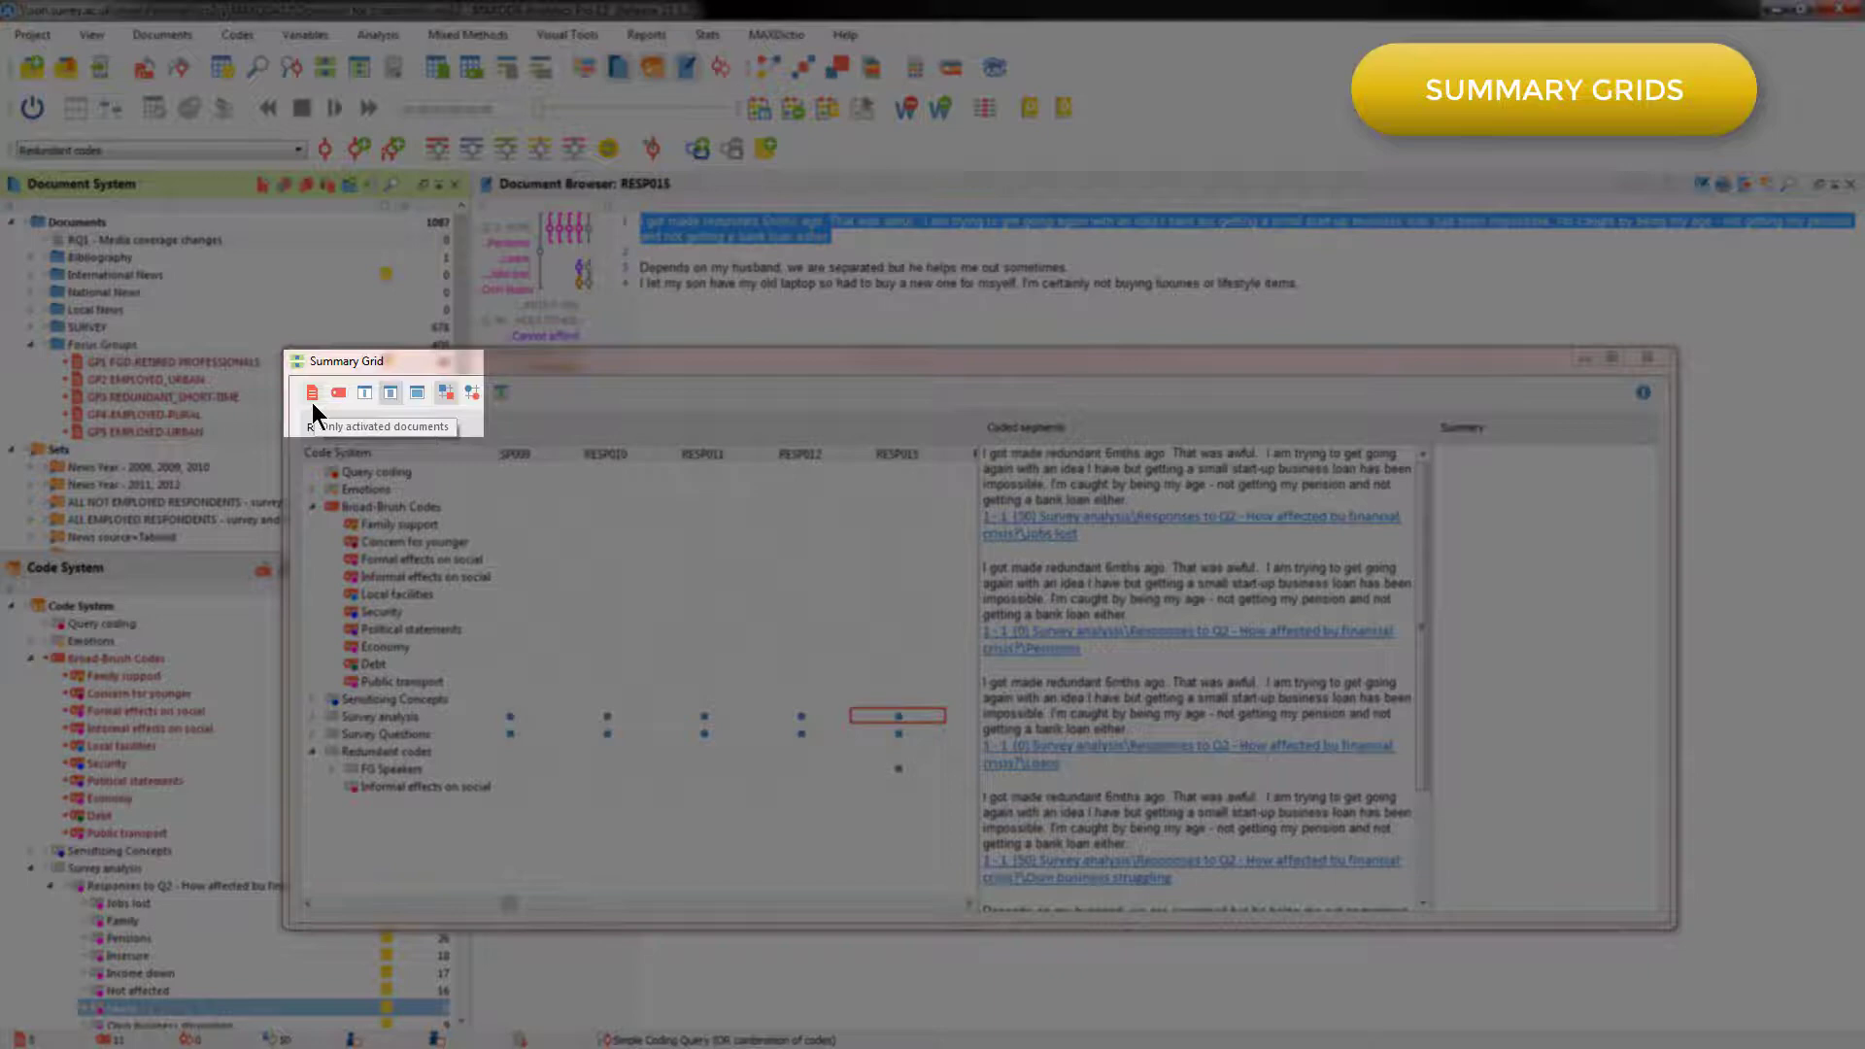
# Limit the grid to activated focus groups, browse their cells, and edit GP4's Local facilities summary.
pyautogui.click(311, 402)
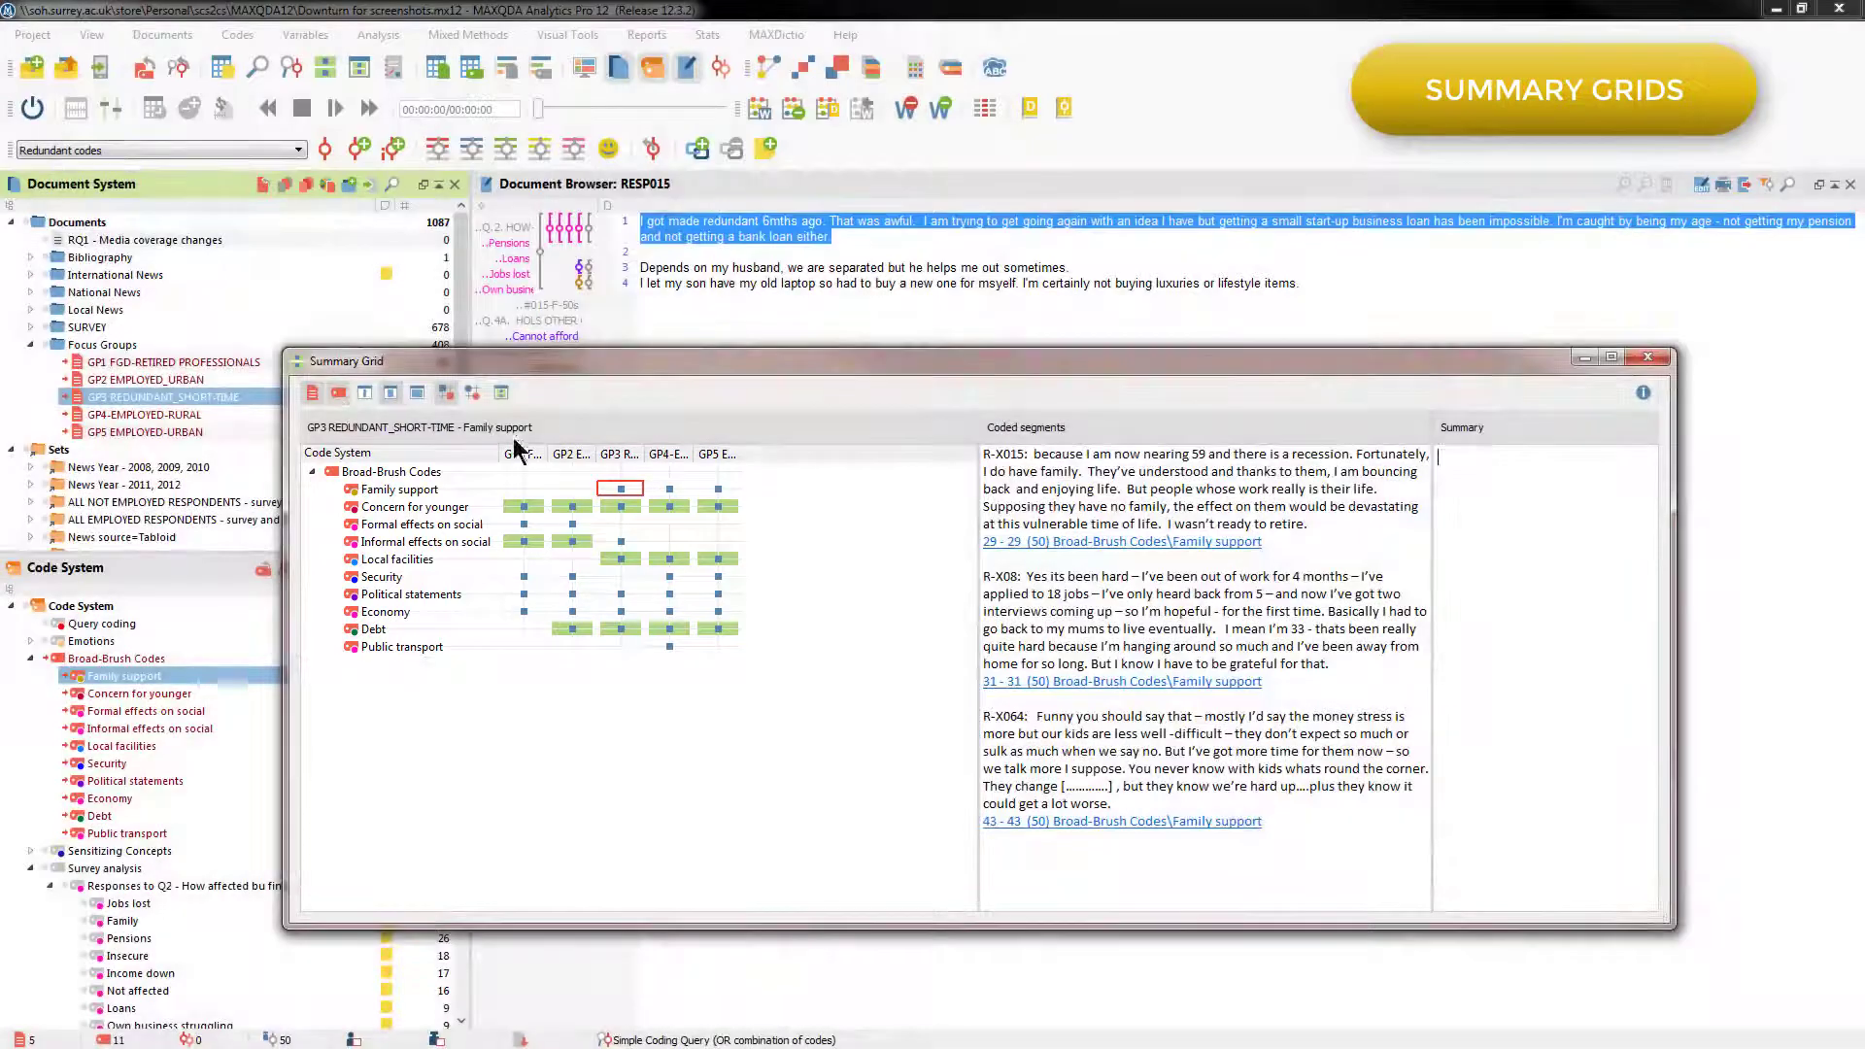
pyautogui.click(626, 506)
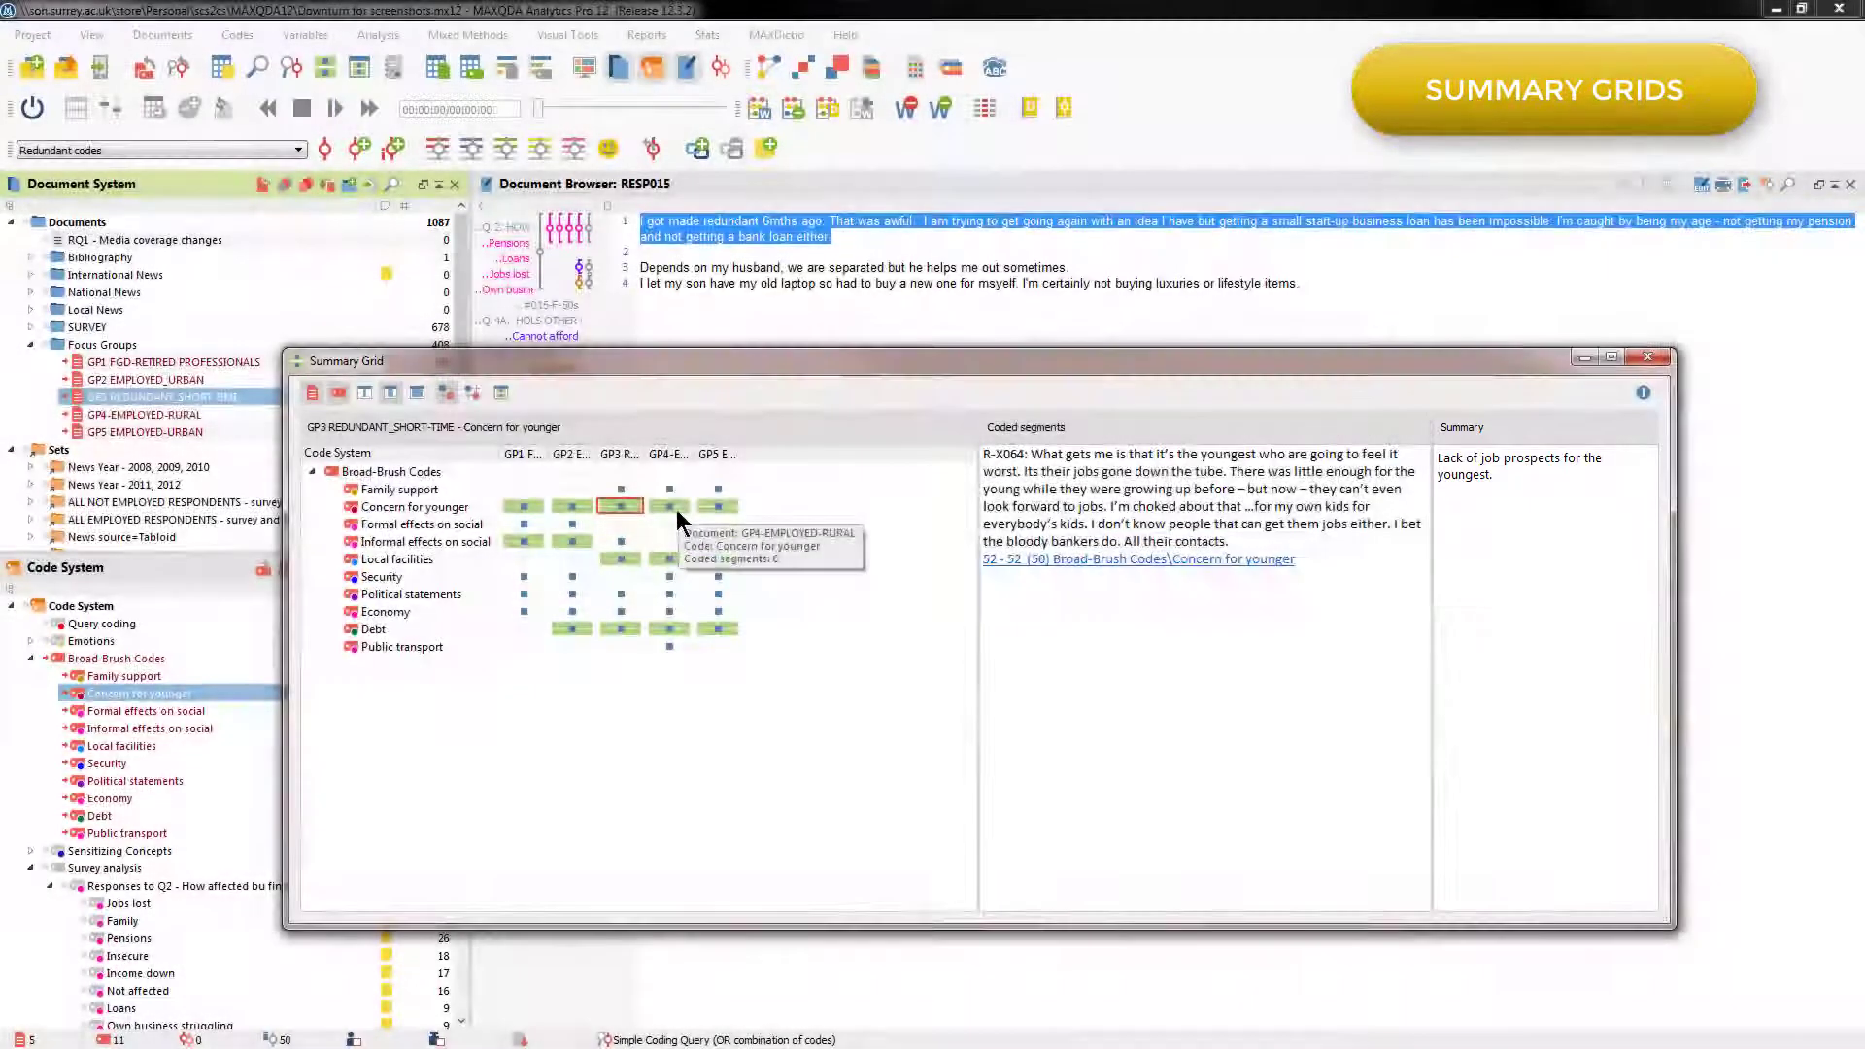
pyautogui.click(676, 509)
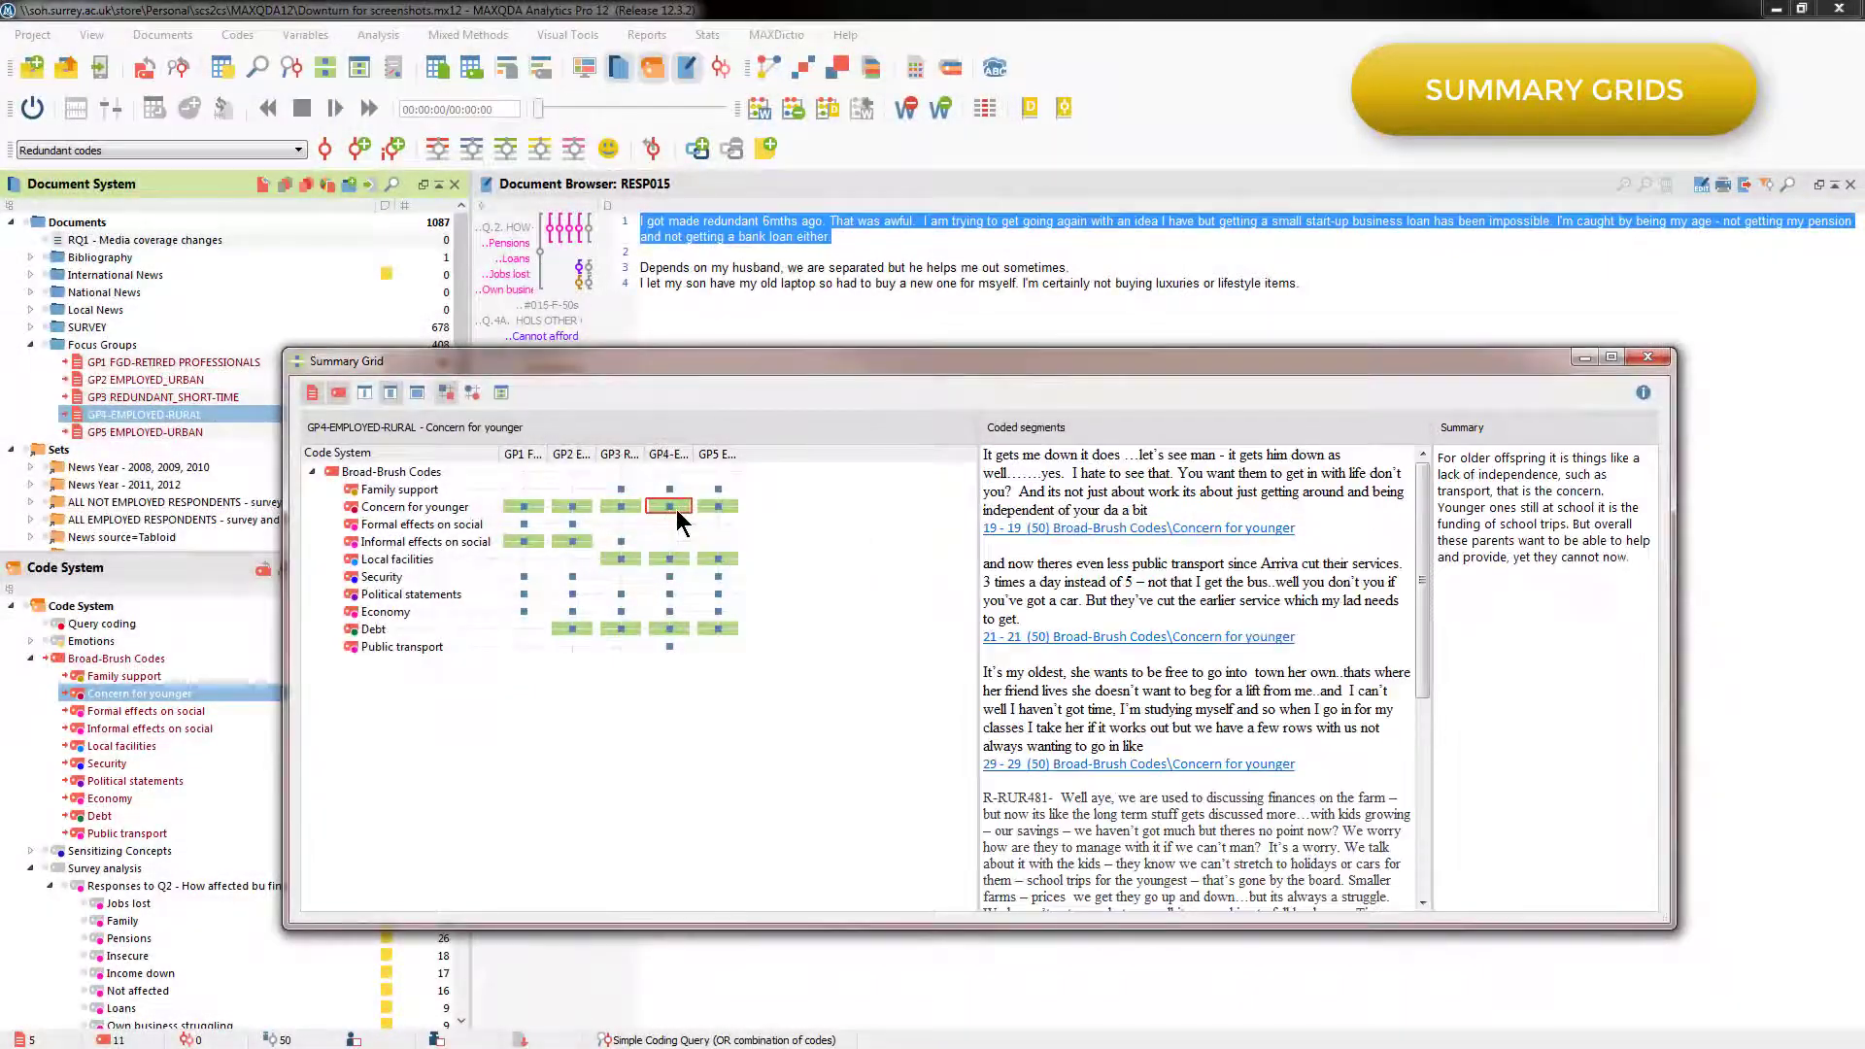
pyautogui.click(626, 561)
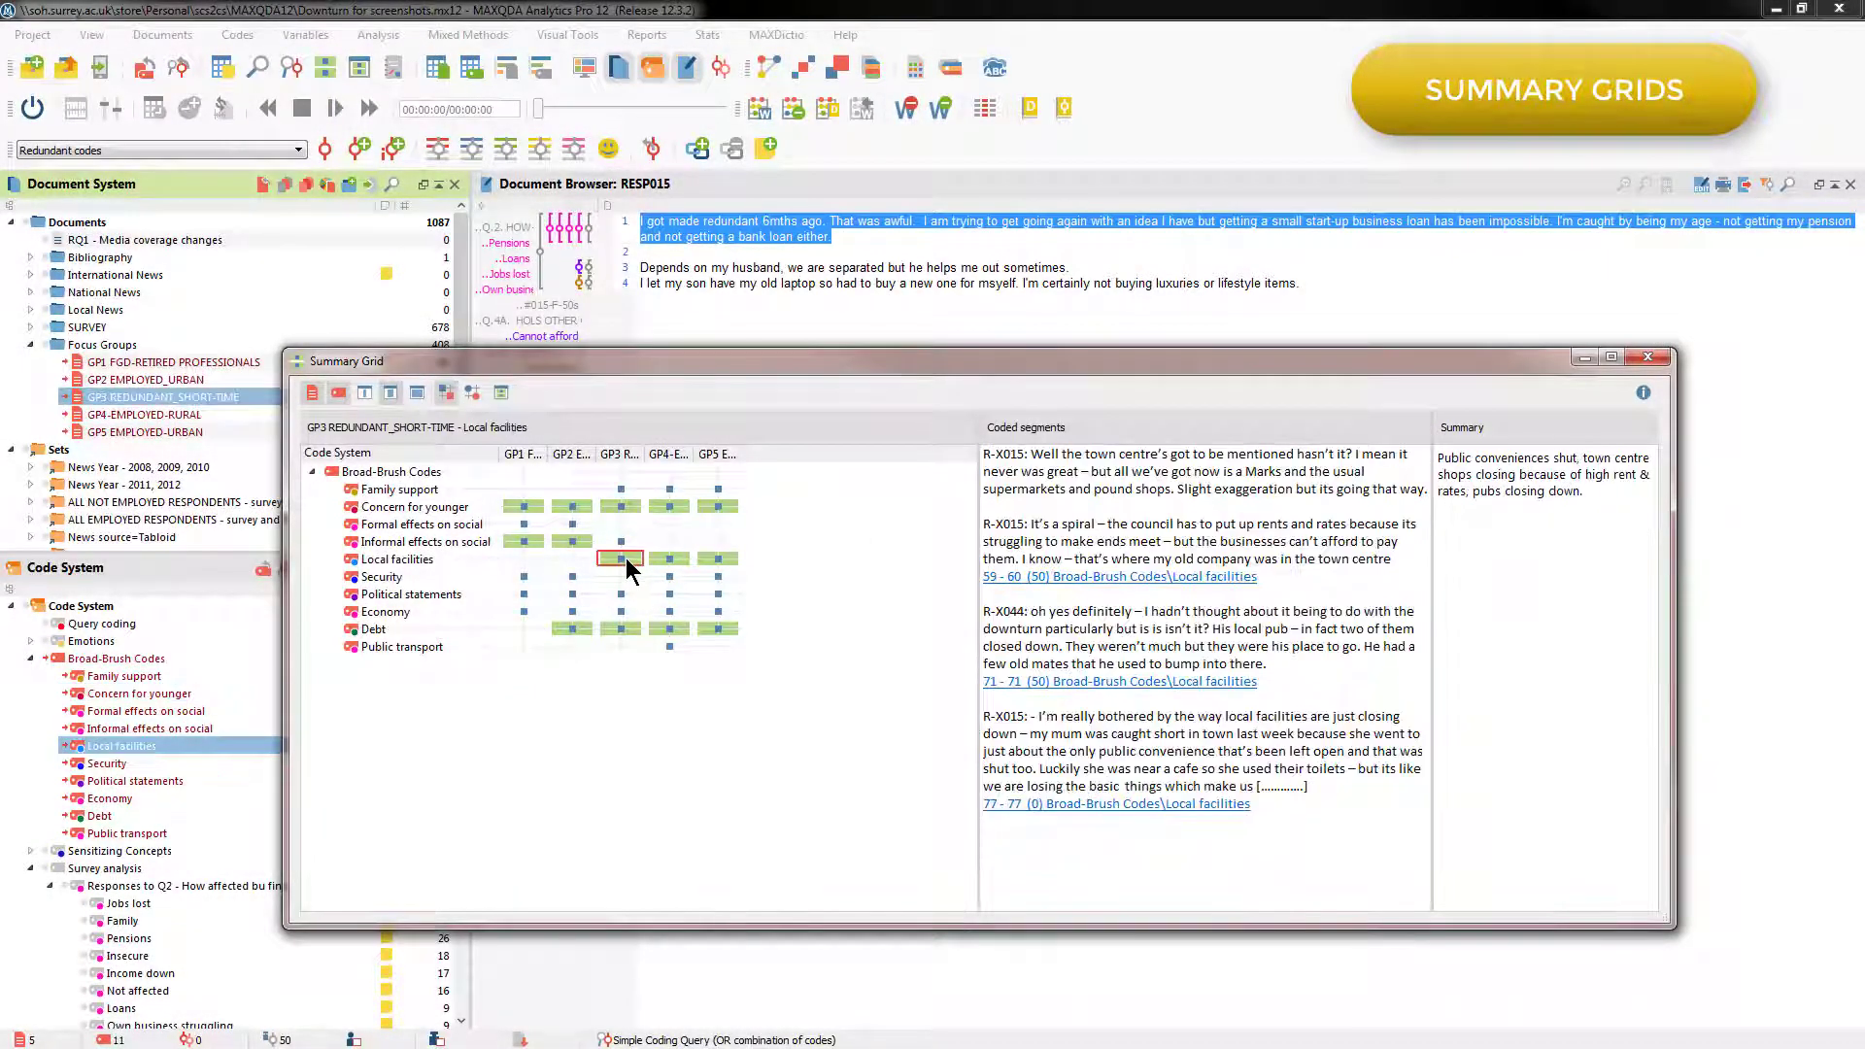
pyautogui.click(533, 541)
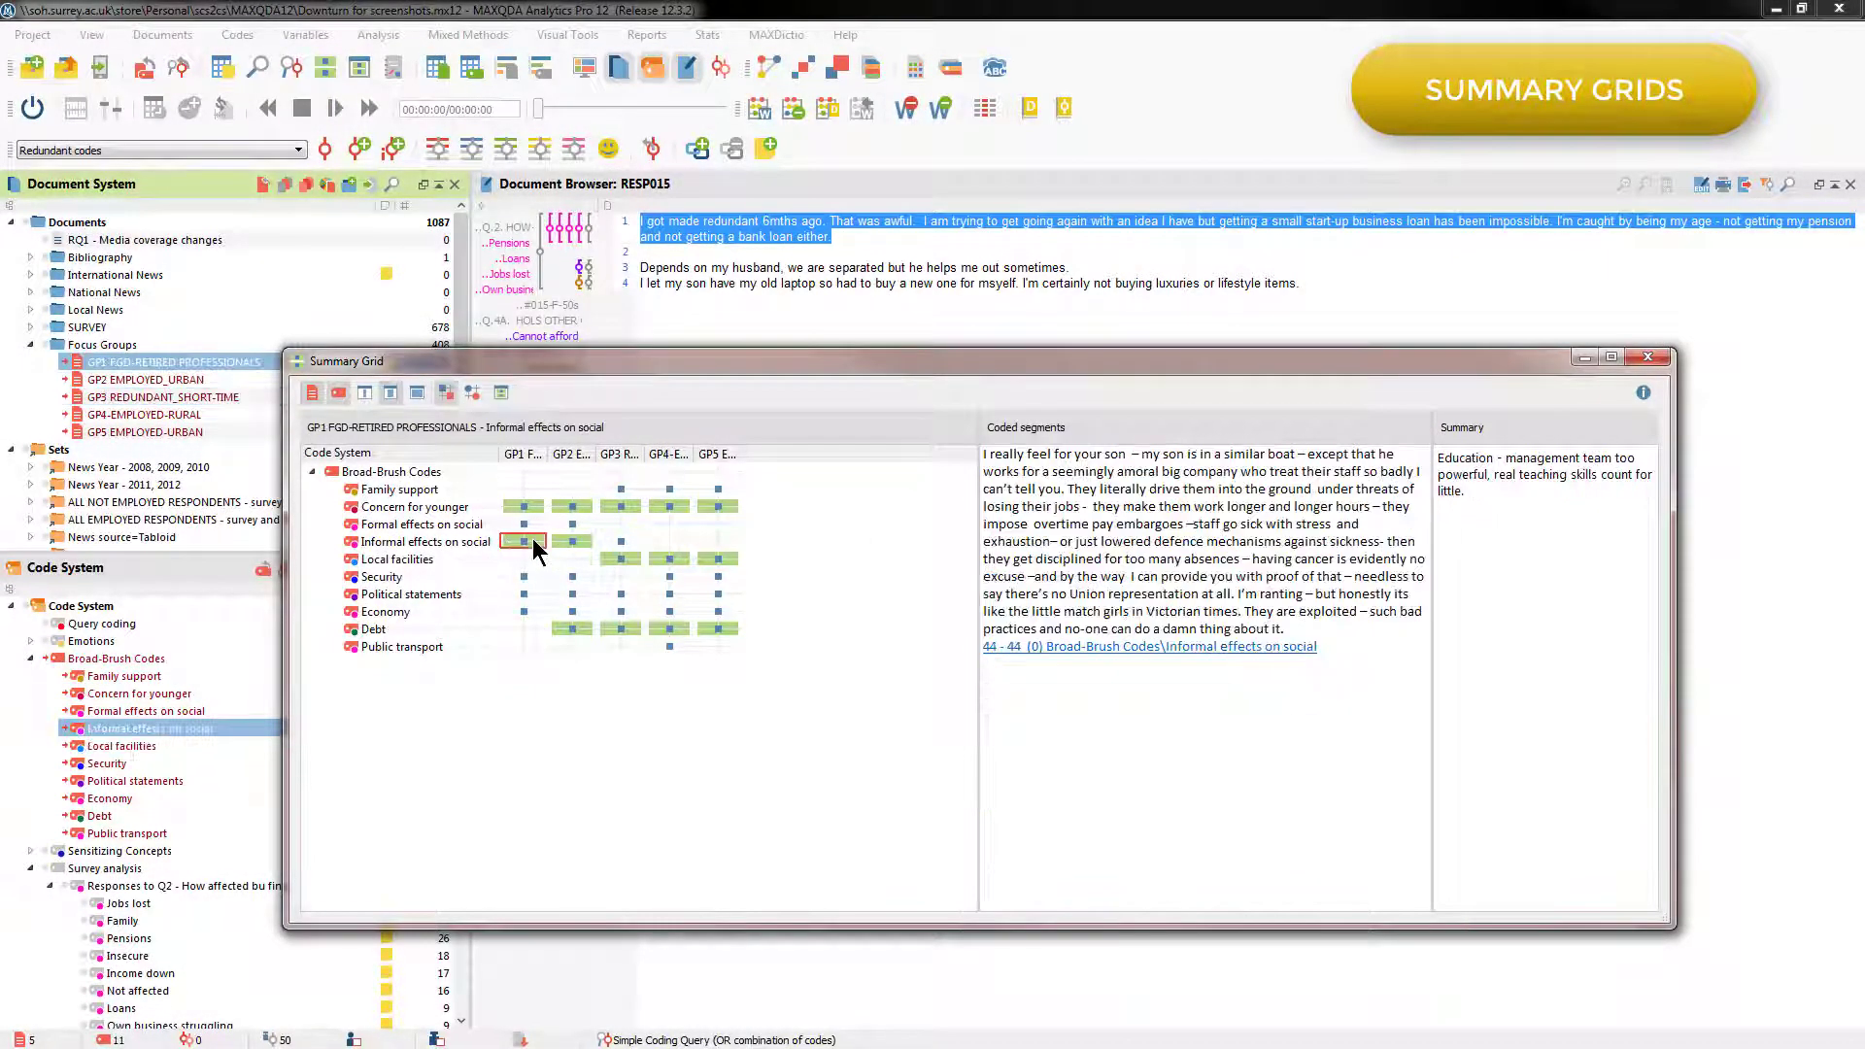
pyautogui.click(572, 630)
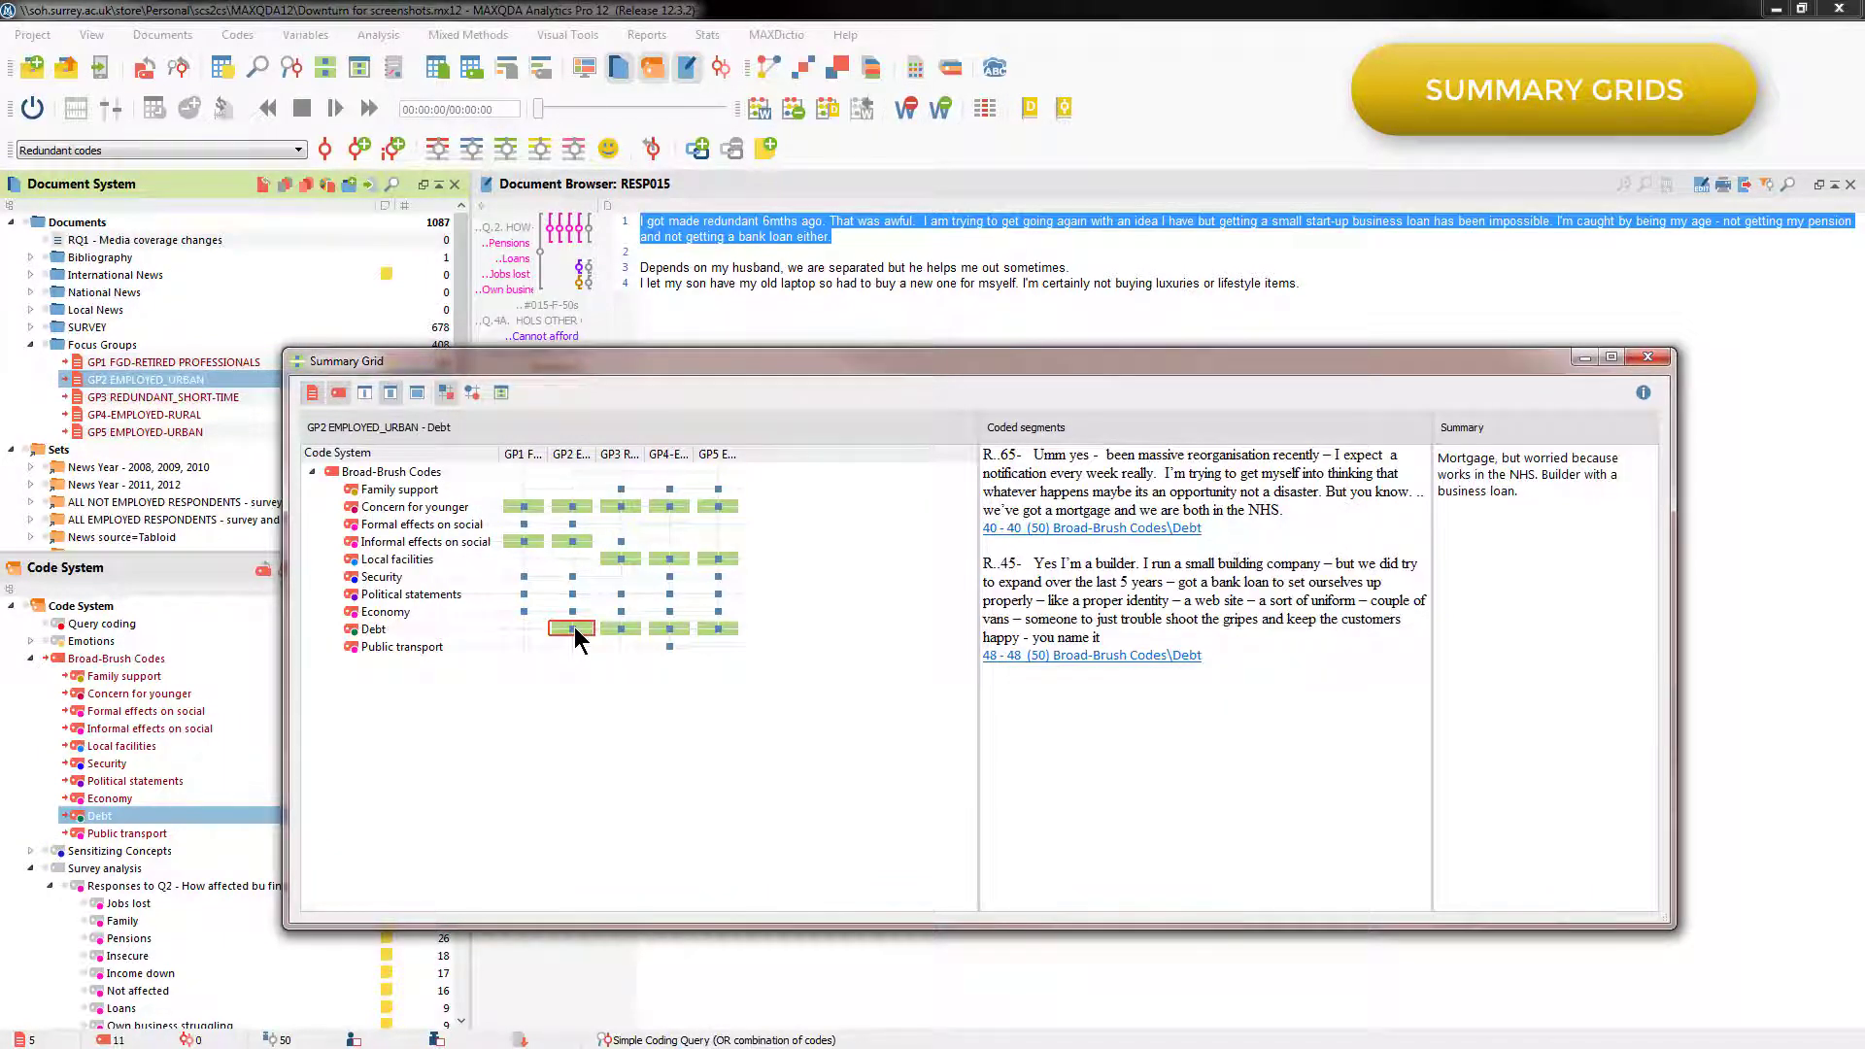
pyautogui.click(669, 559)
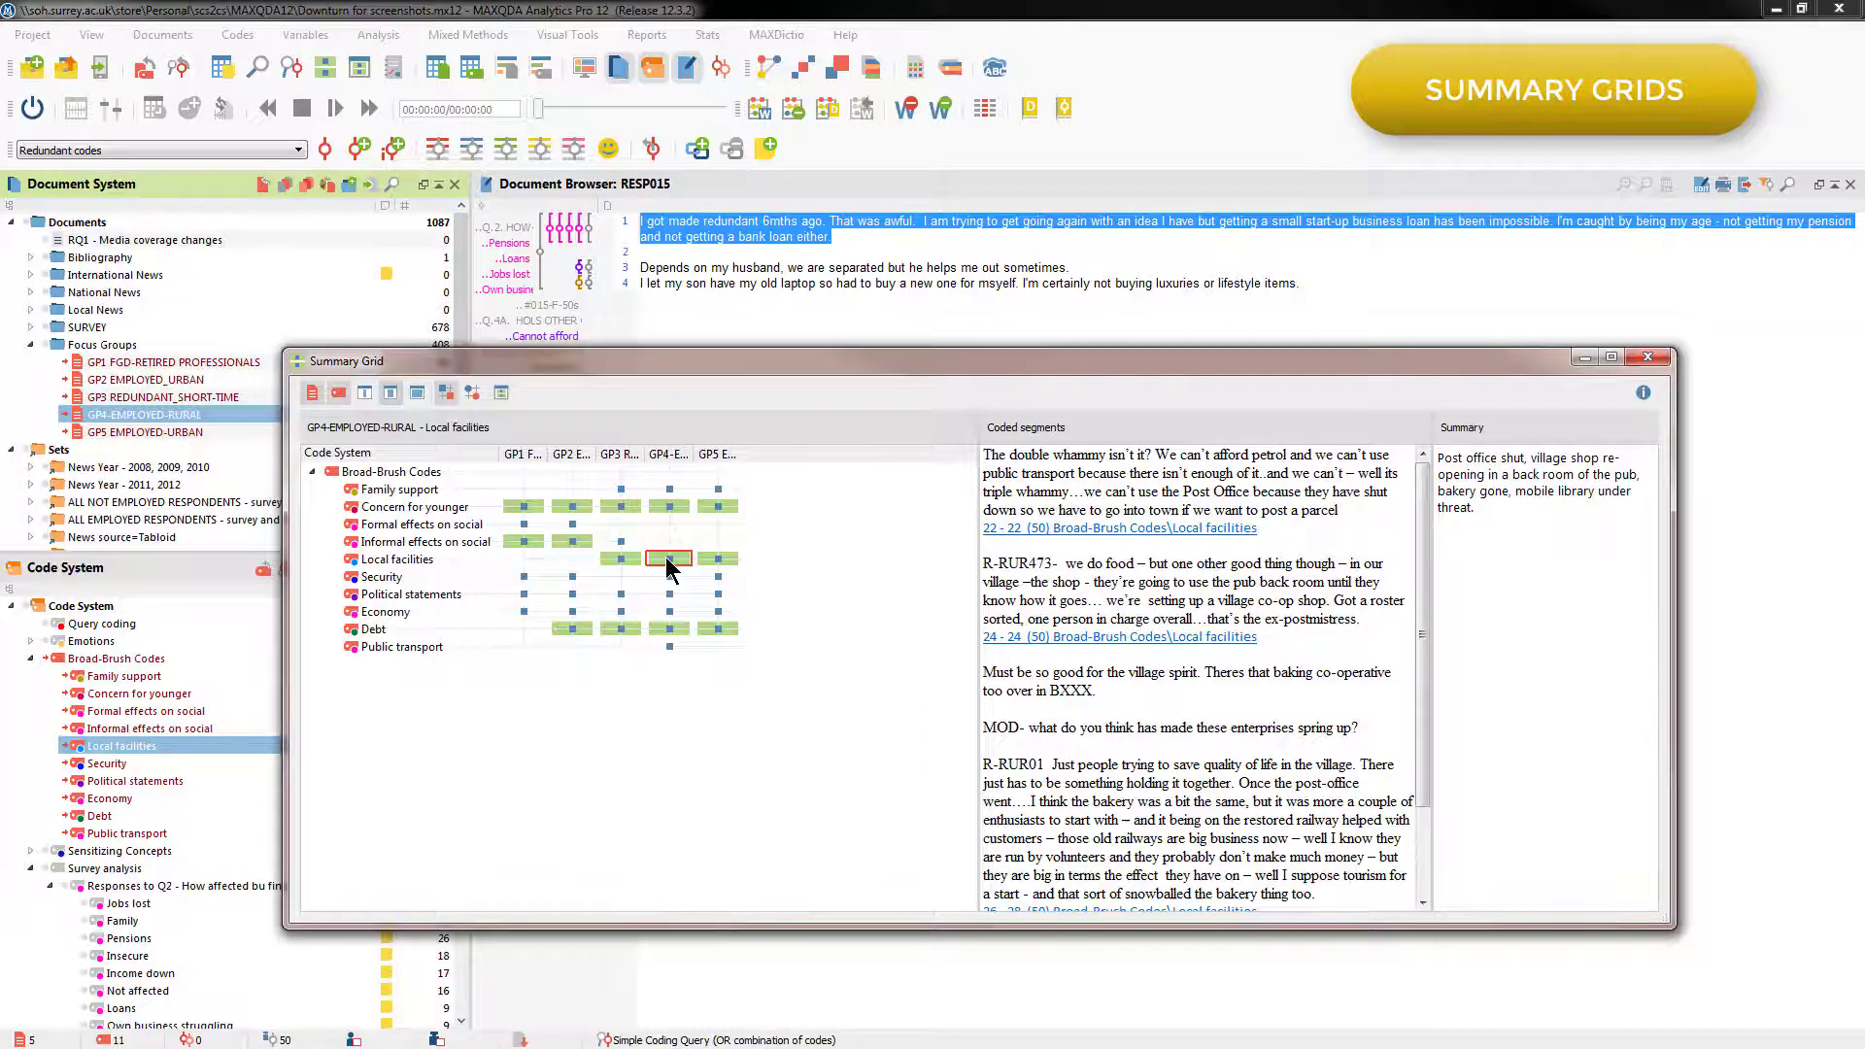
pyautogui.click(1450, 530)
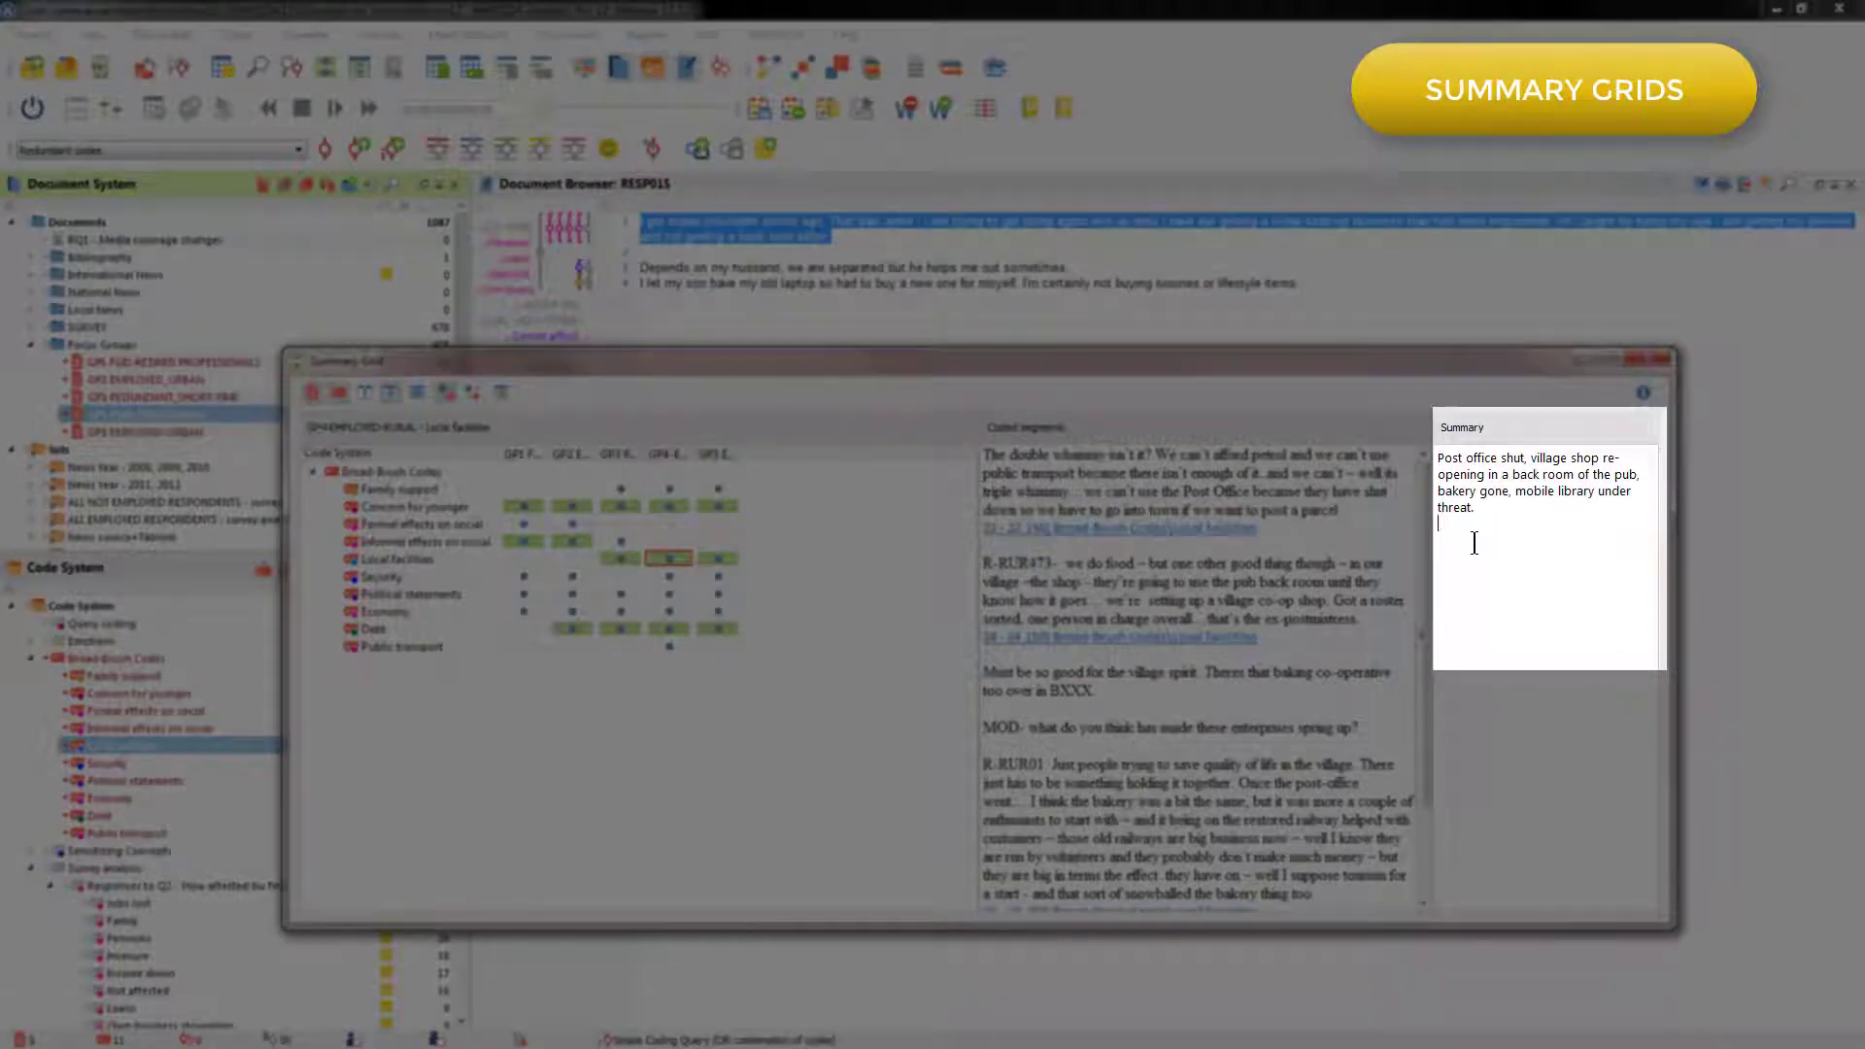
# Append 'But old railways run by volunteers offer an alternative model.' on a new line.
pyautogui.write('But old railways run by volunteers offer an alternative model.')
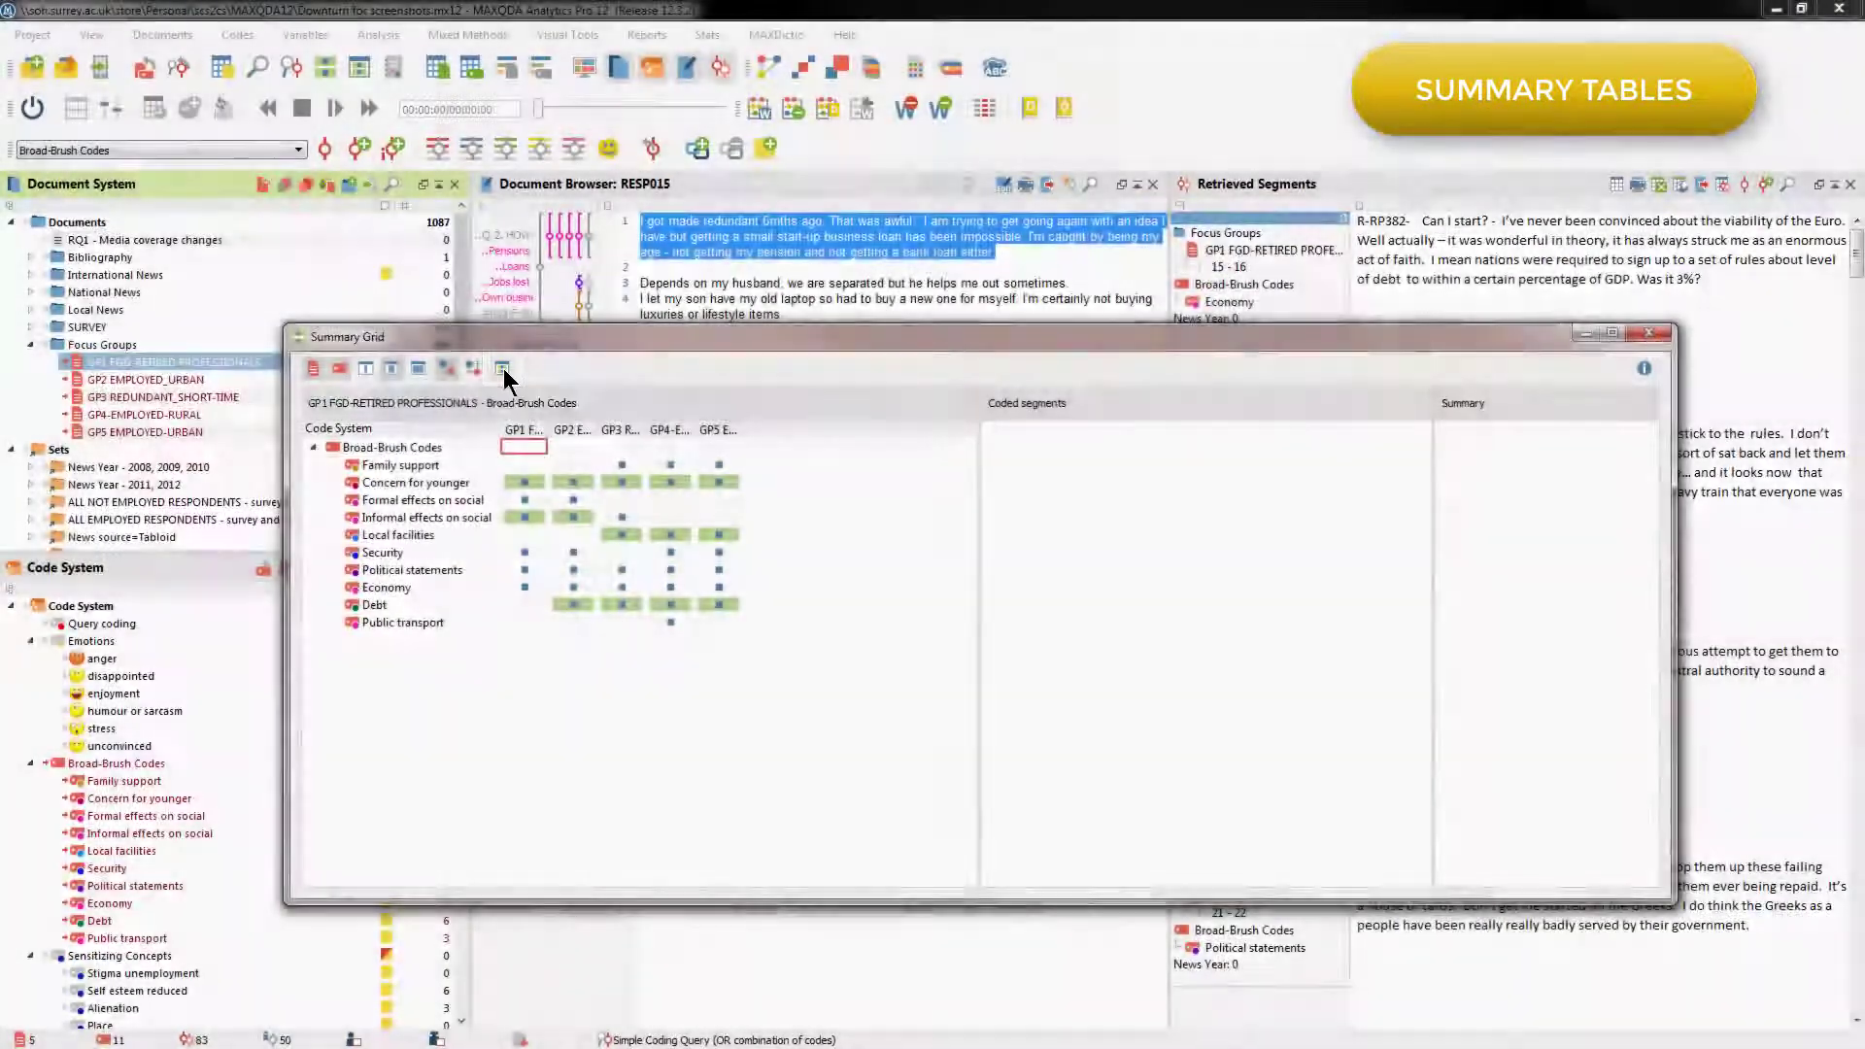
# Build a new summary table from the Concern for younger, Local facilities and Debt codes.
pyautogui.click(504, 369)
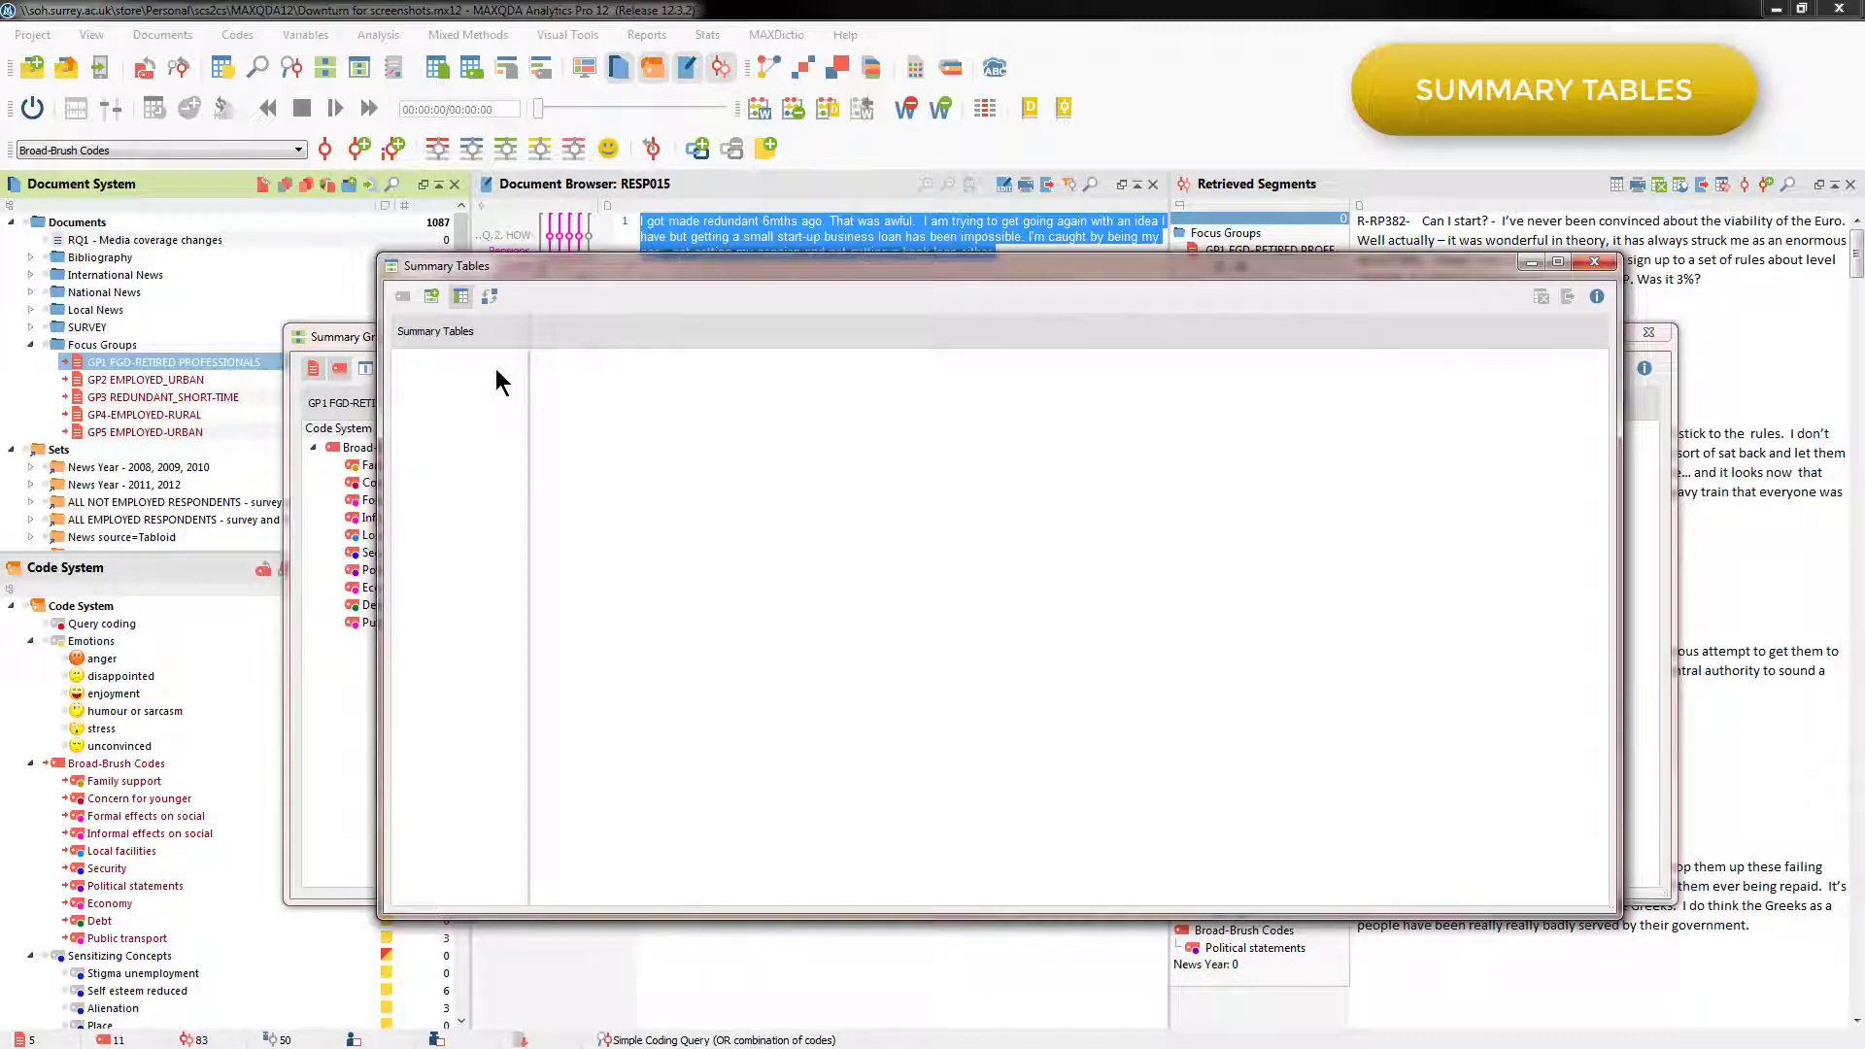
pyautogui.click(433, 300)
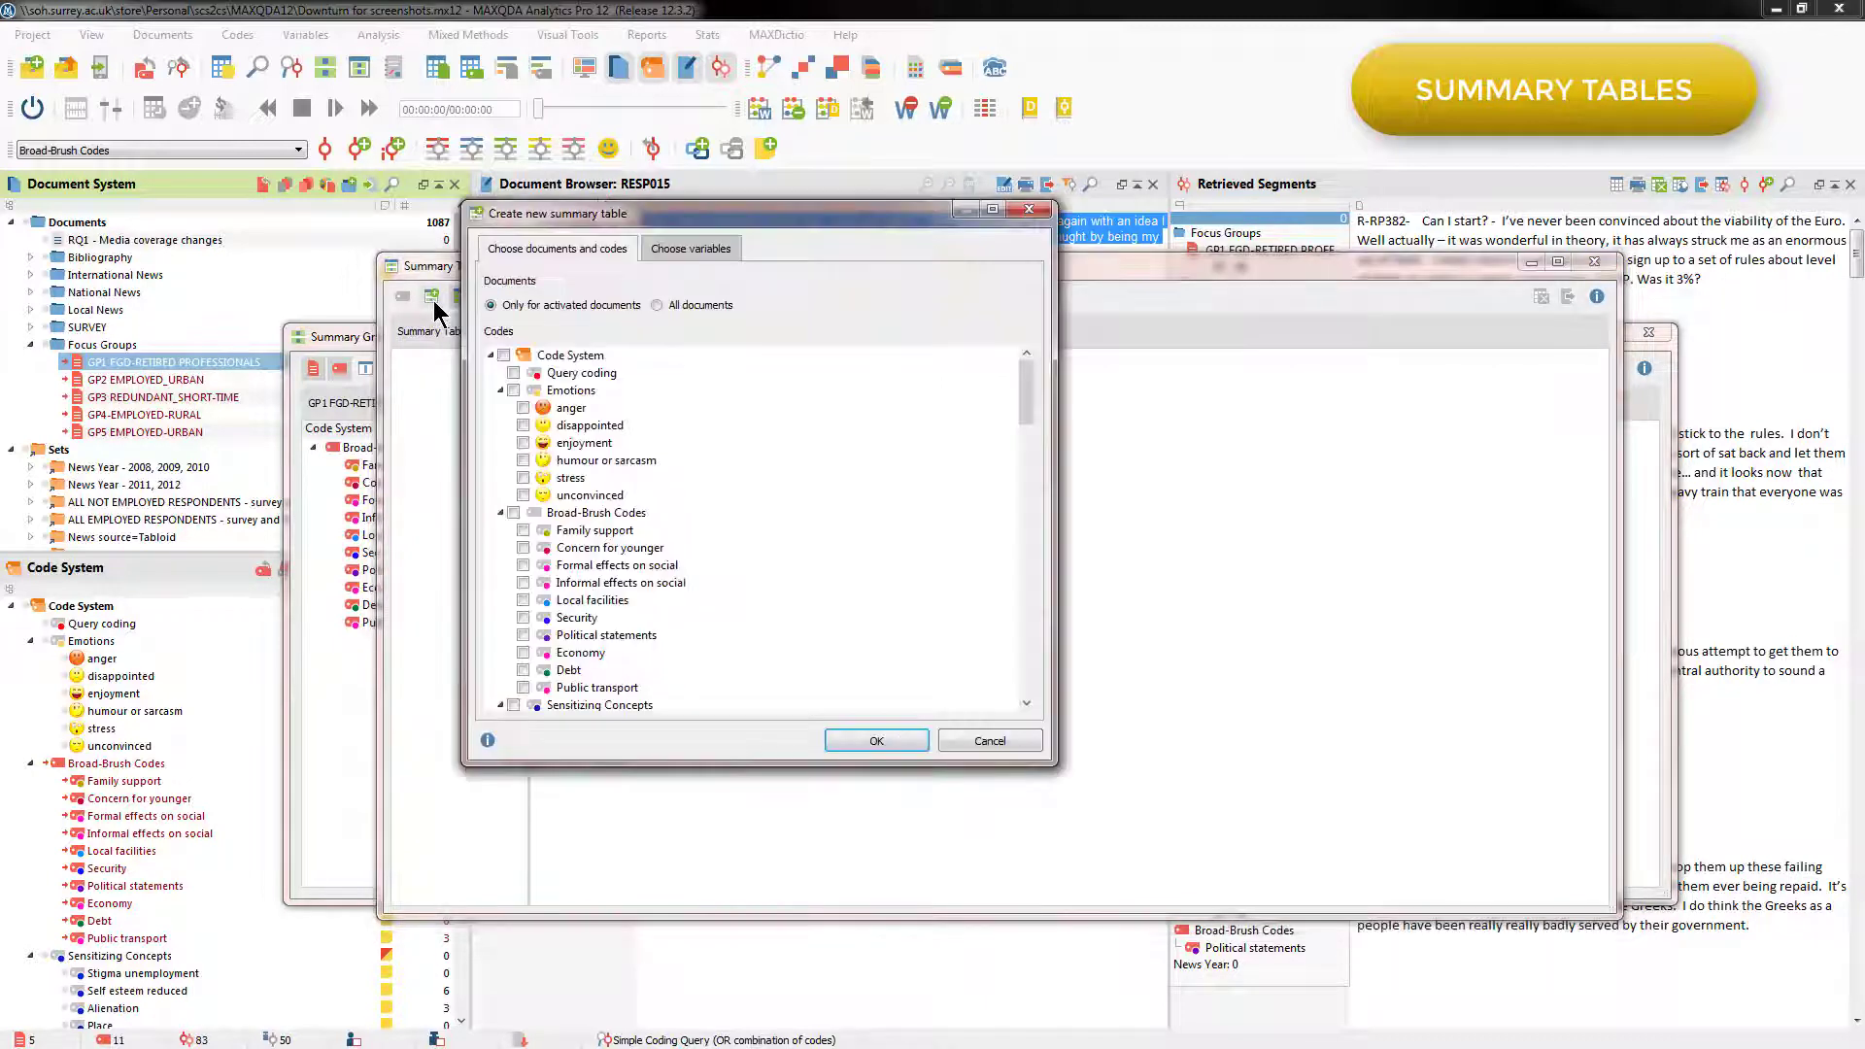
pyautogui.click(522, 548)
pyautogui.click(523, 601)
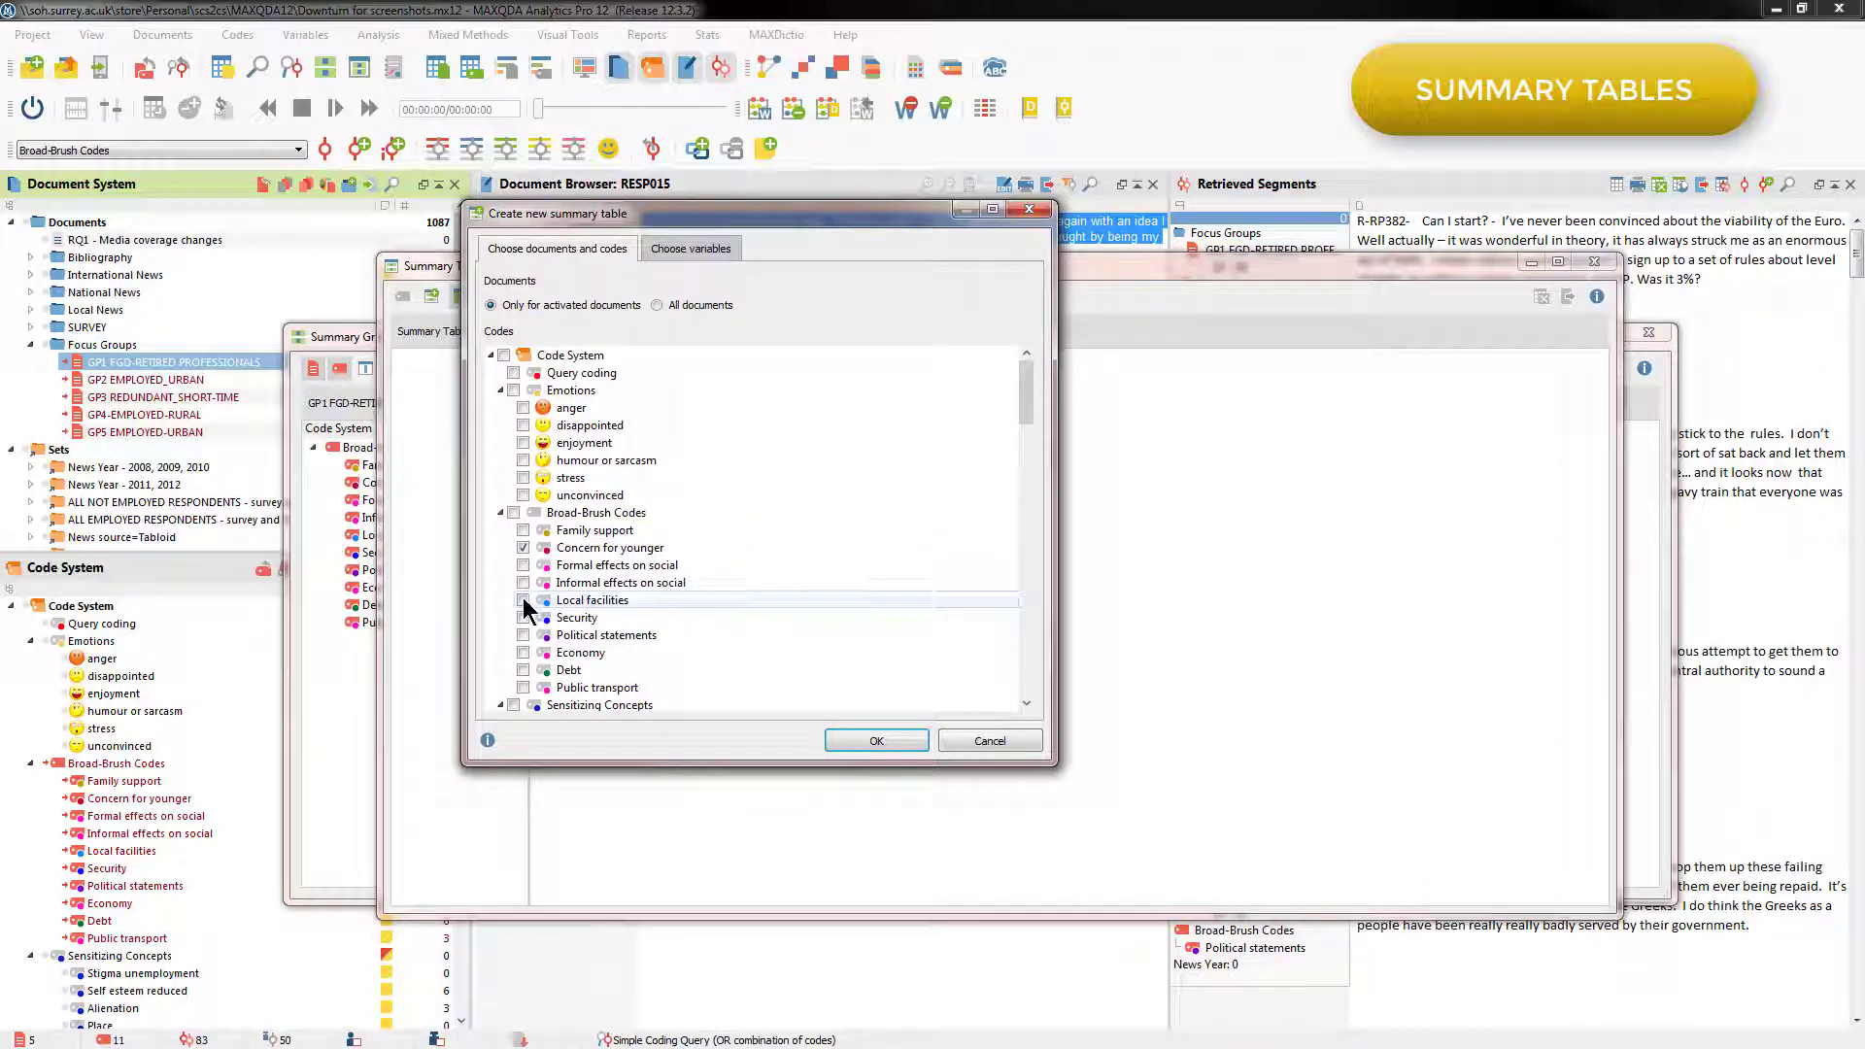
pyautogui.click(523, 671)
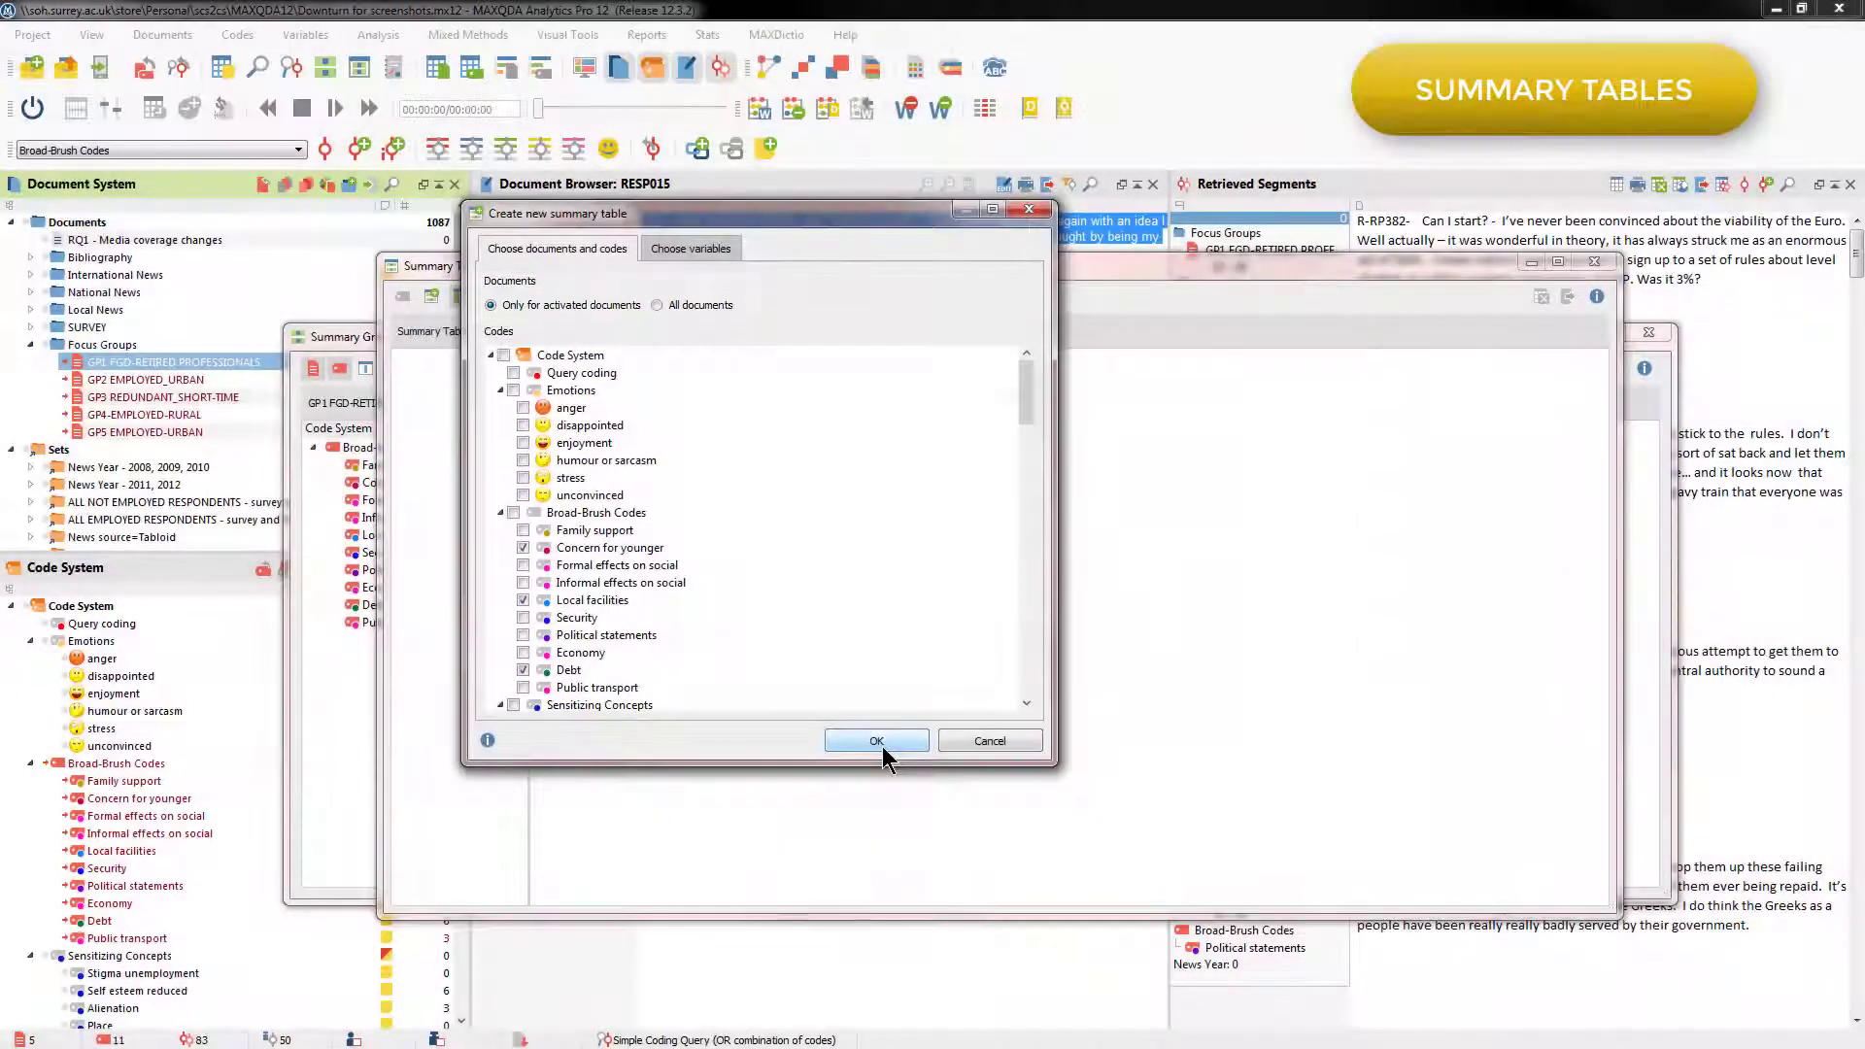
pyautogui.click(882, 746)
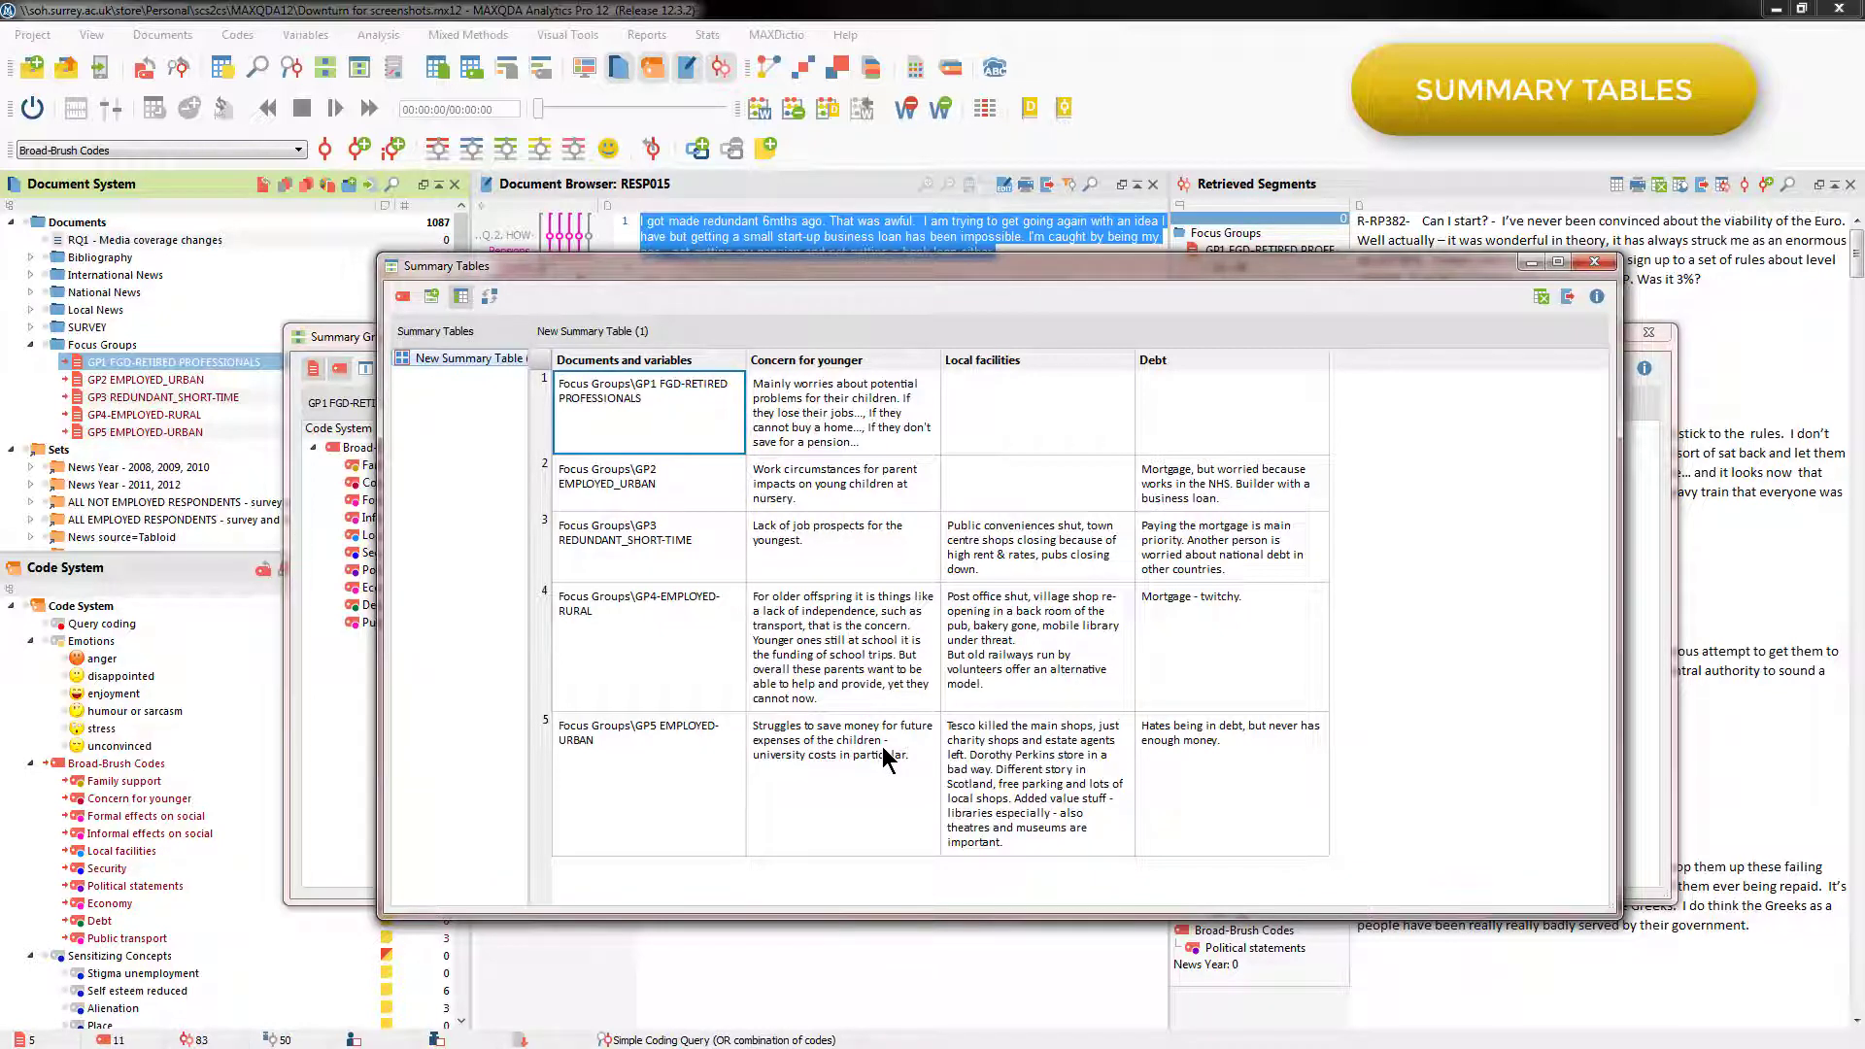
# Display the coded segments behind GP1's Concern for younger summary and rearrange the two windows.
pyautogui.rightClick(816, 416)
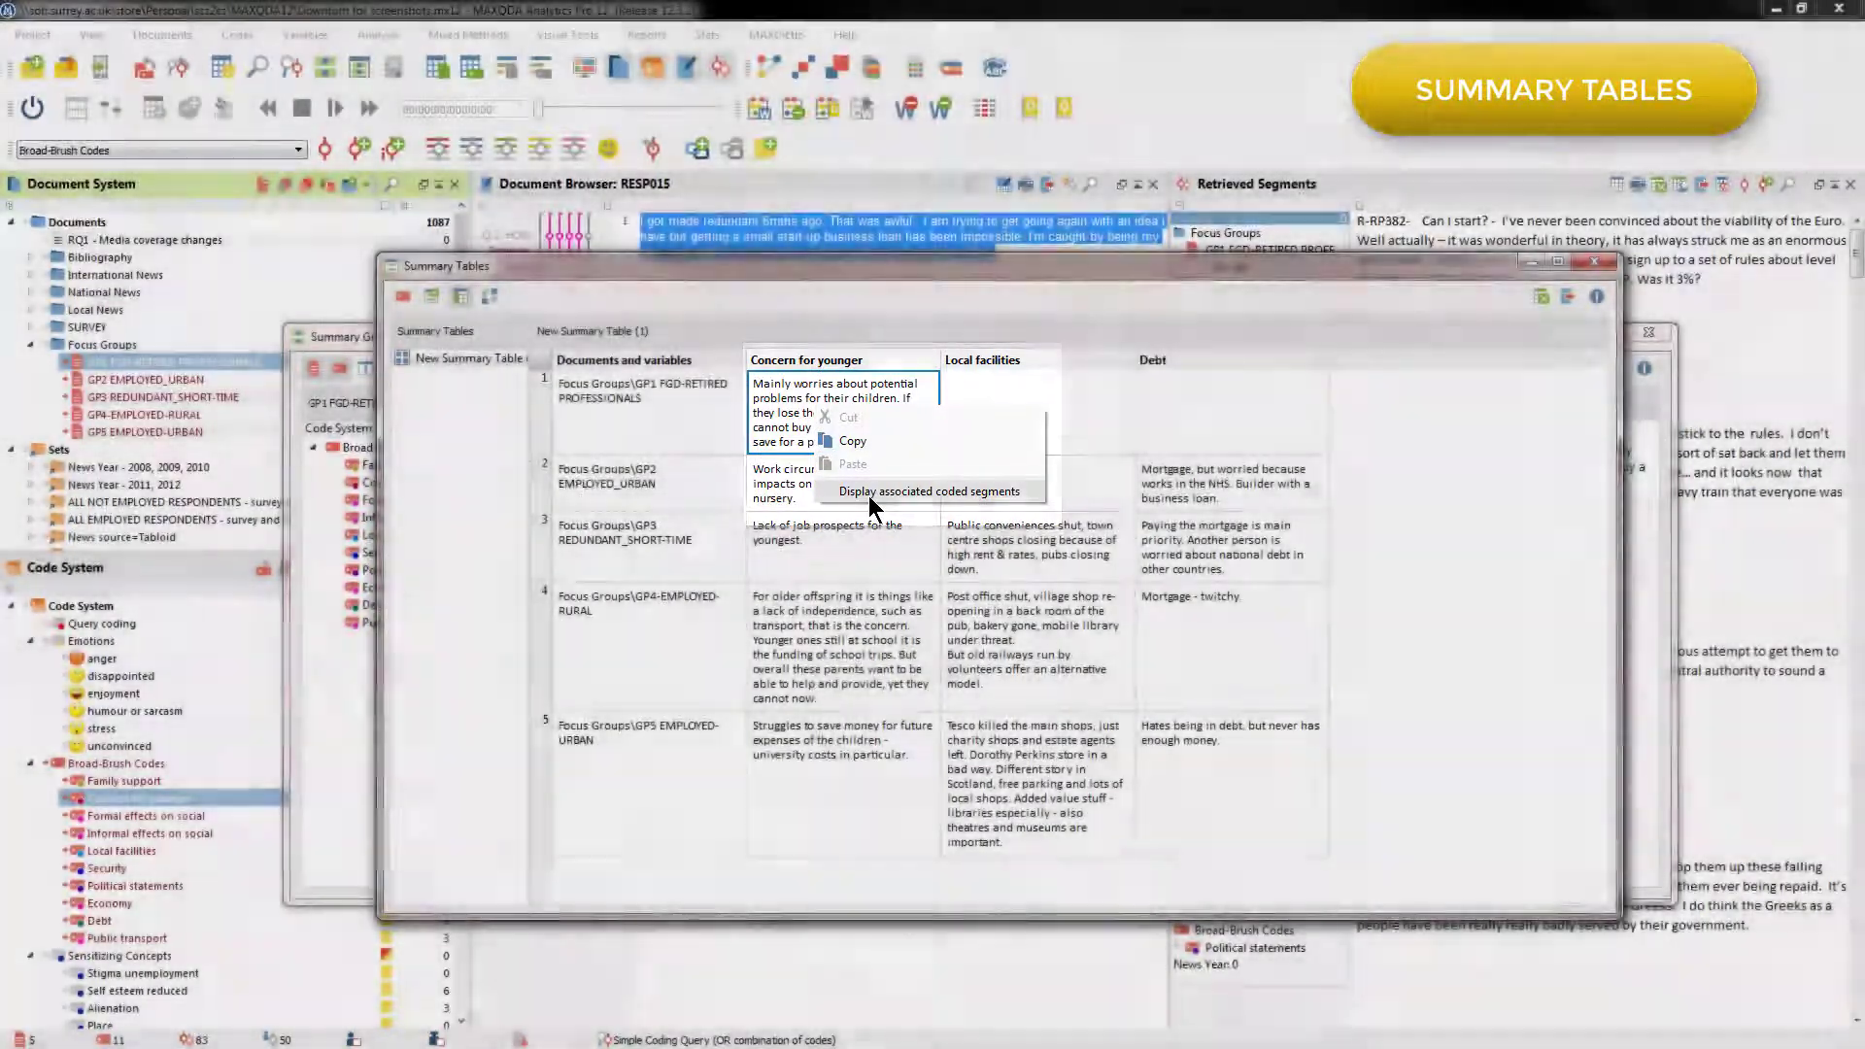
pyautogui.click(870, 491)
pyautogui.moveTo(1146, 273); pyautogui.dragTo(998, 404)
pyautogui.moveTo(1036, 330); pyautogui.dragTo(666, 197)
pyautogui.click(1331, 429)
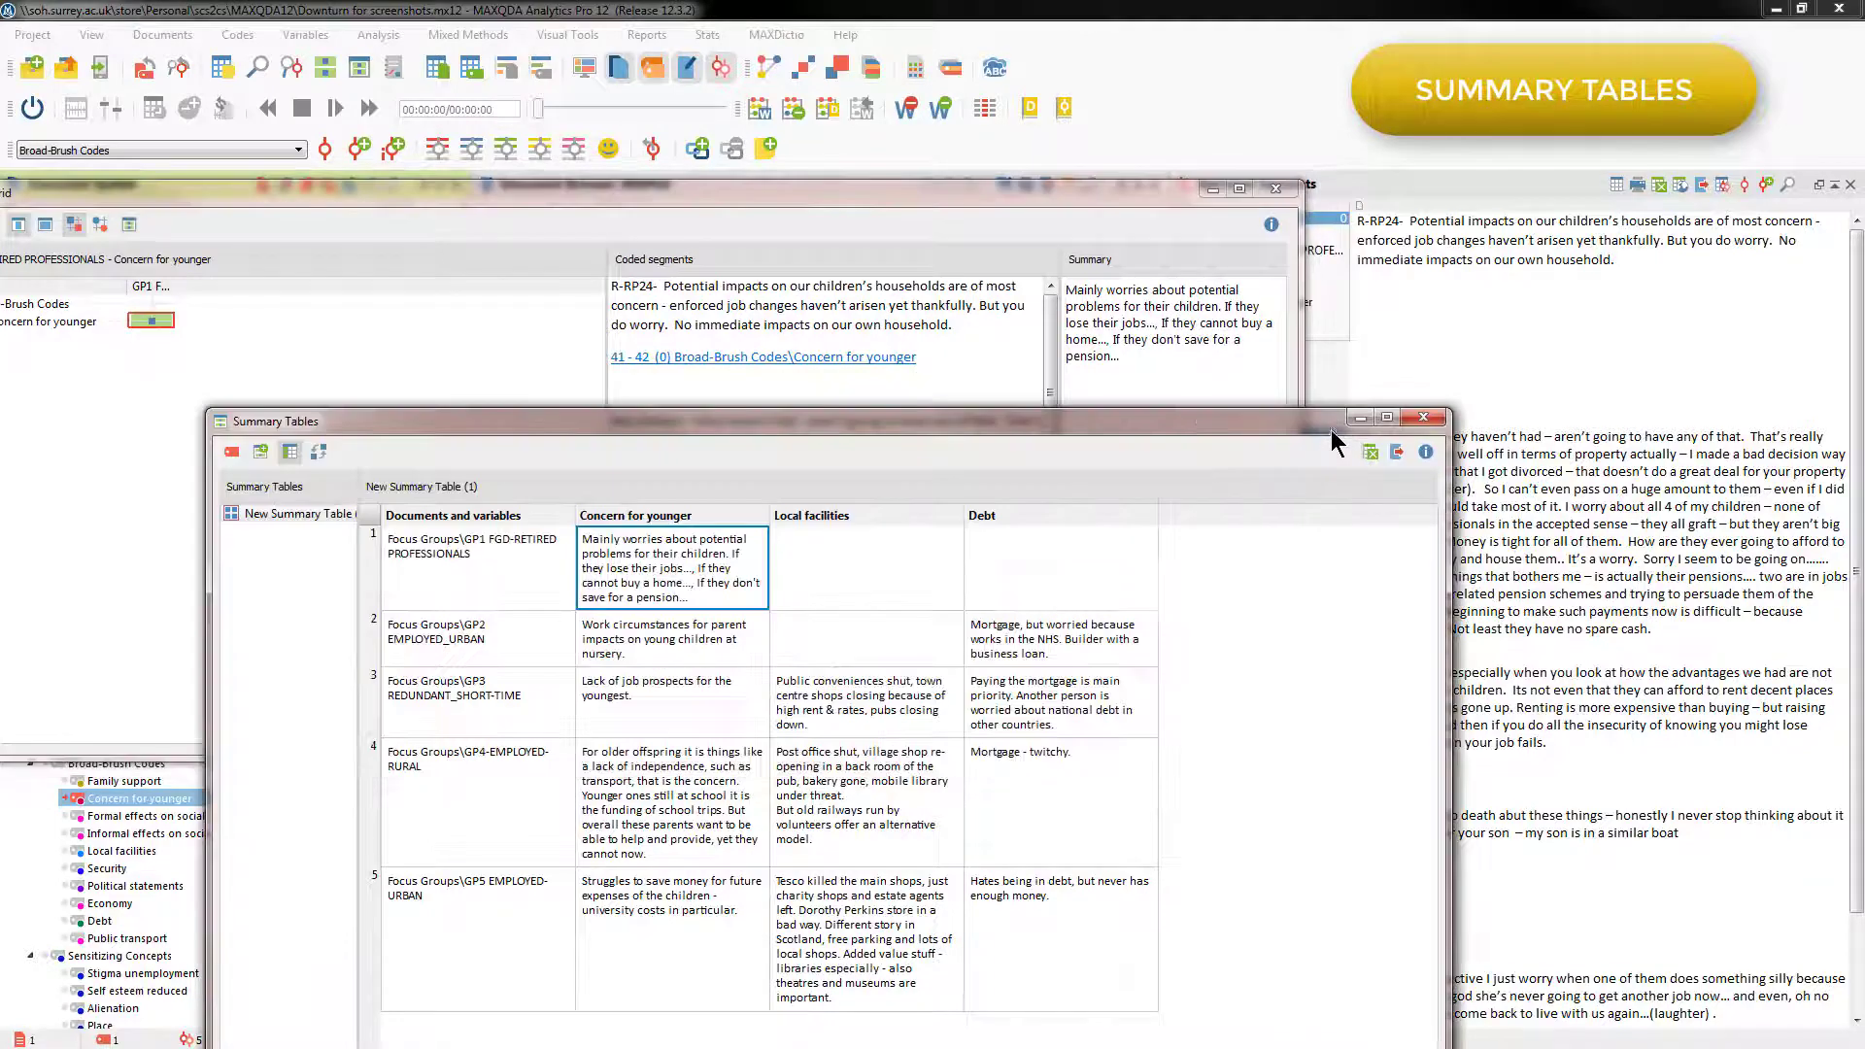
pyautogui.moveTo(1239, 418); pyautogui.dragTo(1041, 300)
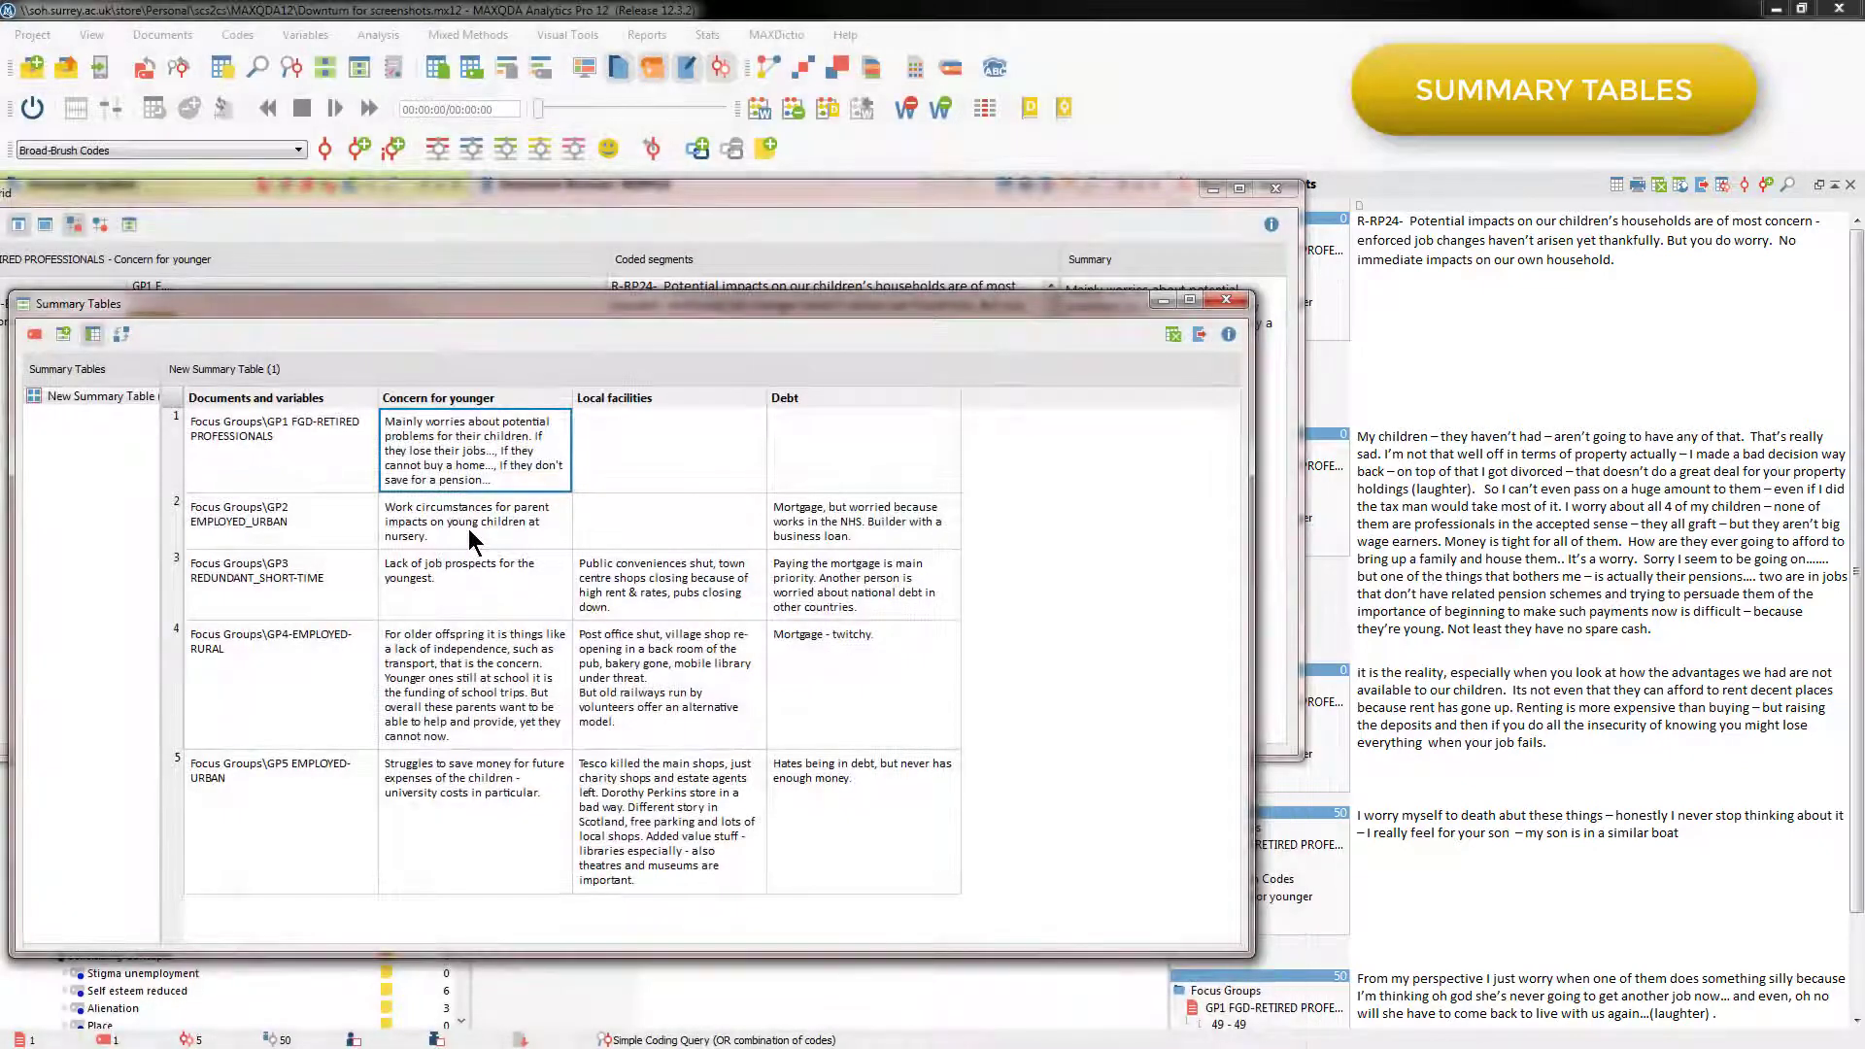
# Display the coded segments behind GP2's and GP3's Concern for younger summaries.
pyautogui.rightClick(472, 541)
pyautogui.click(538, 609)
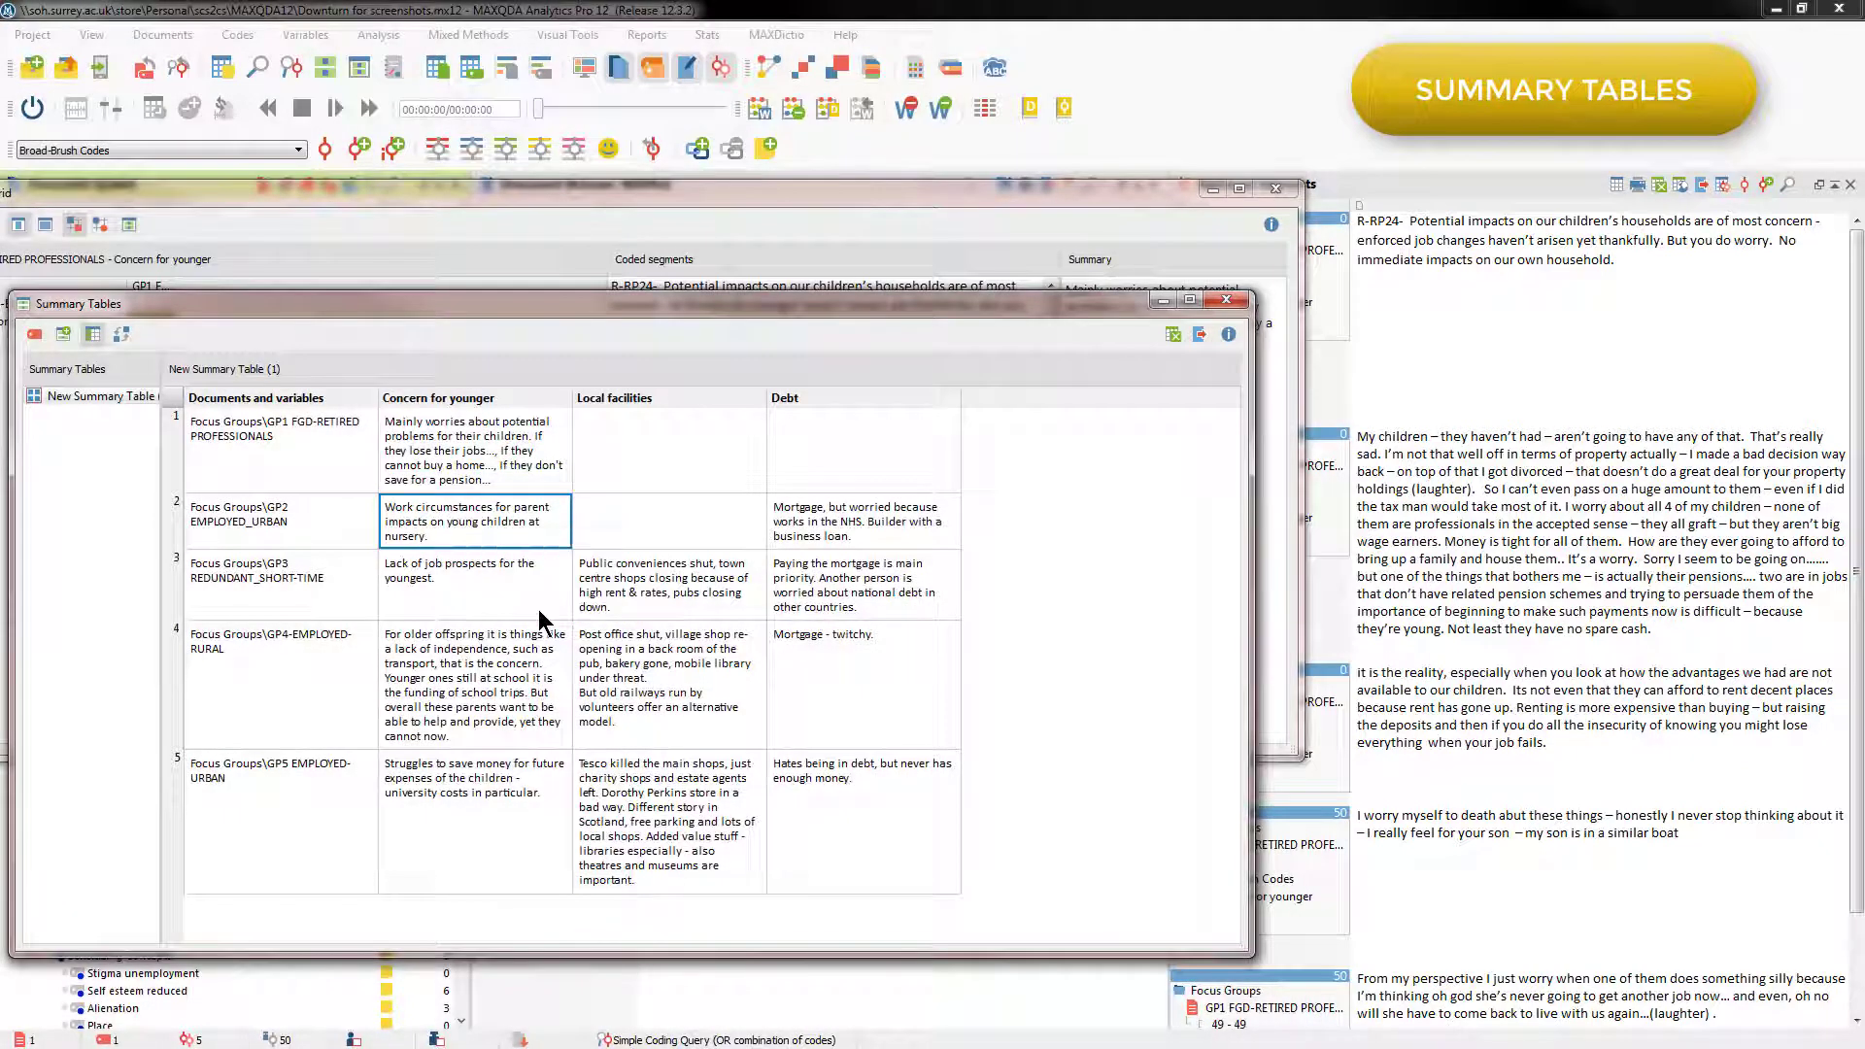
pyautogui.click(538, 609)
pyautogui.rightClick(497, 579)
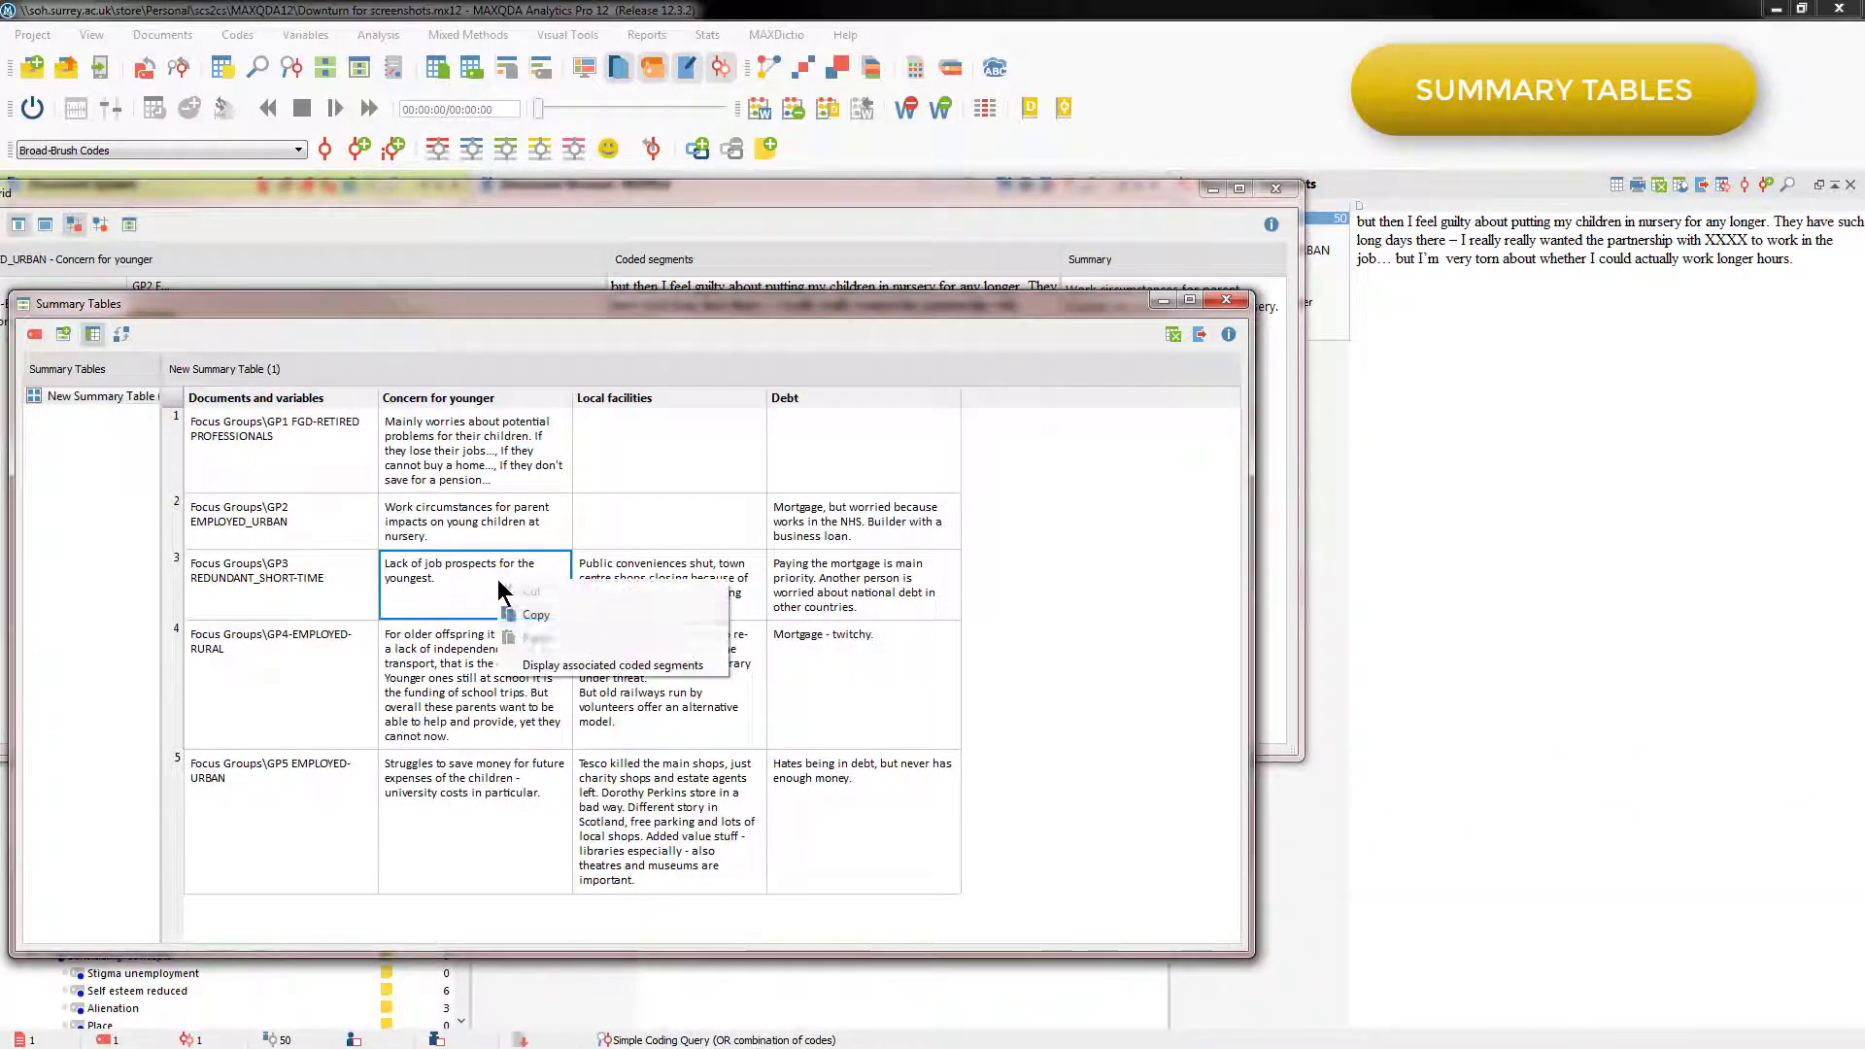
pyautogui.click(550, 665)
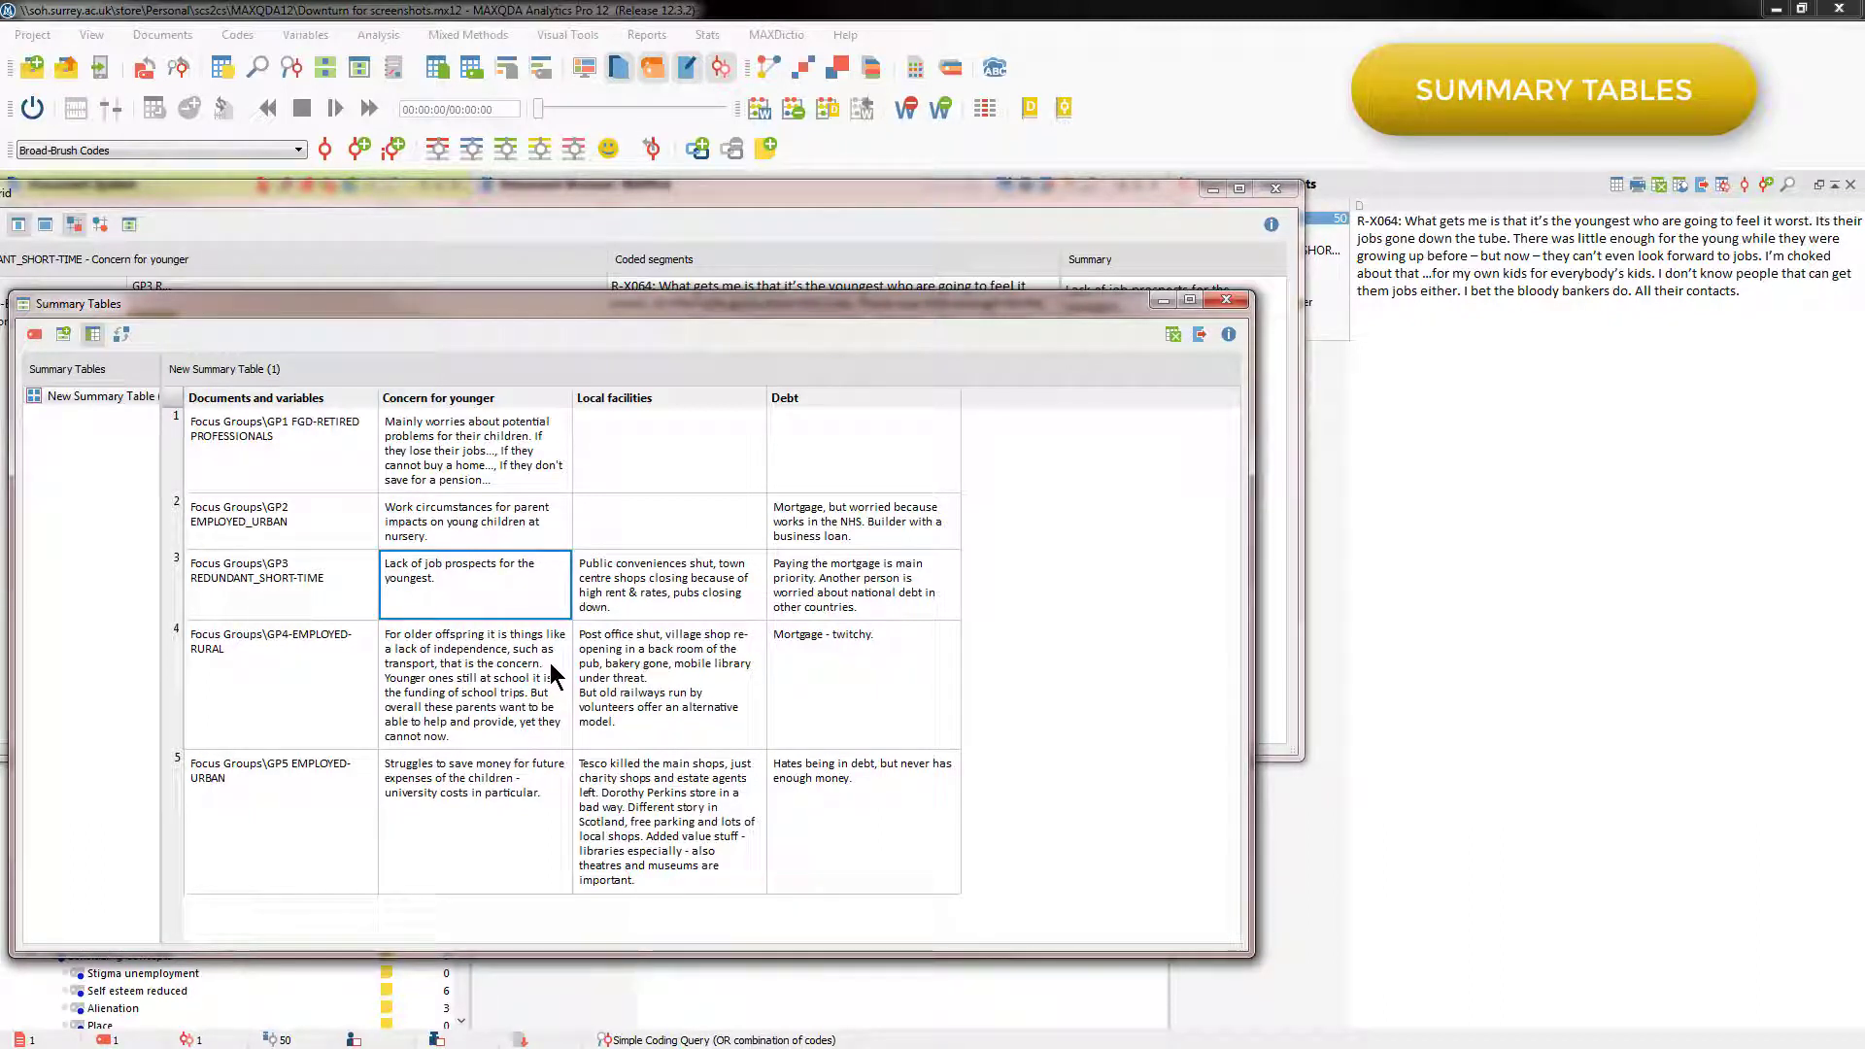
# Start another summary table with EMP STAT and REGION as variables in their own columns.
pyautogui.click(63, 334)
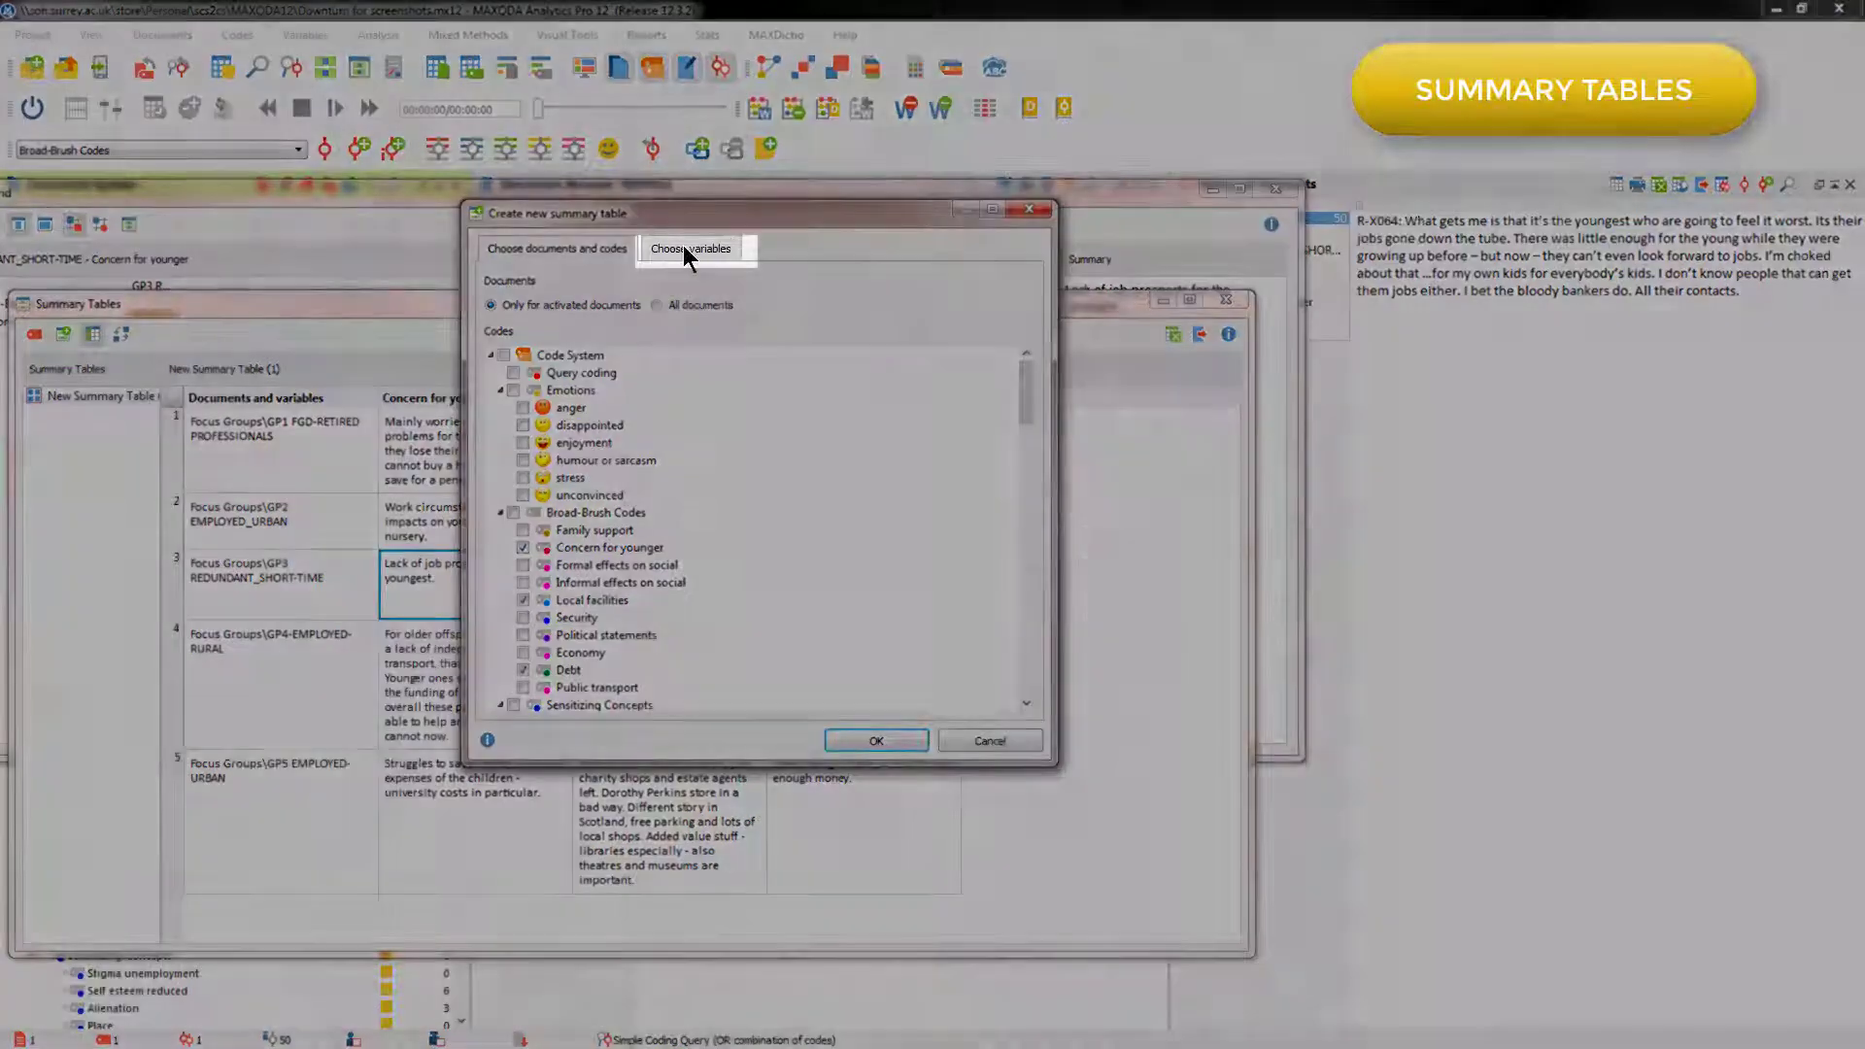
pyautogui.click(684, 248)
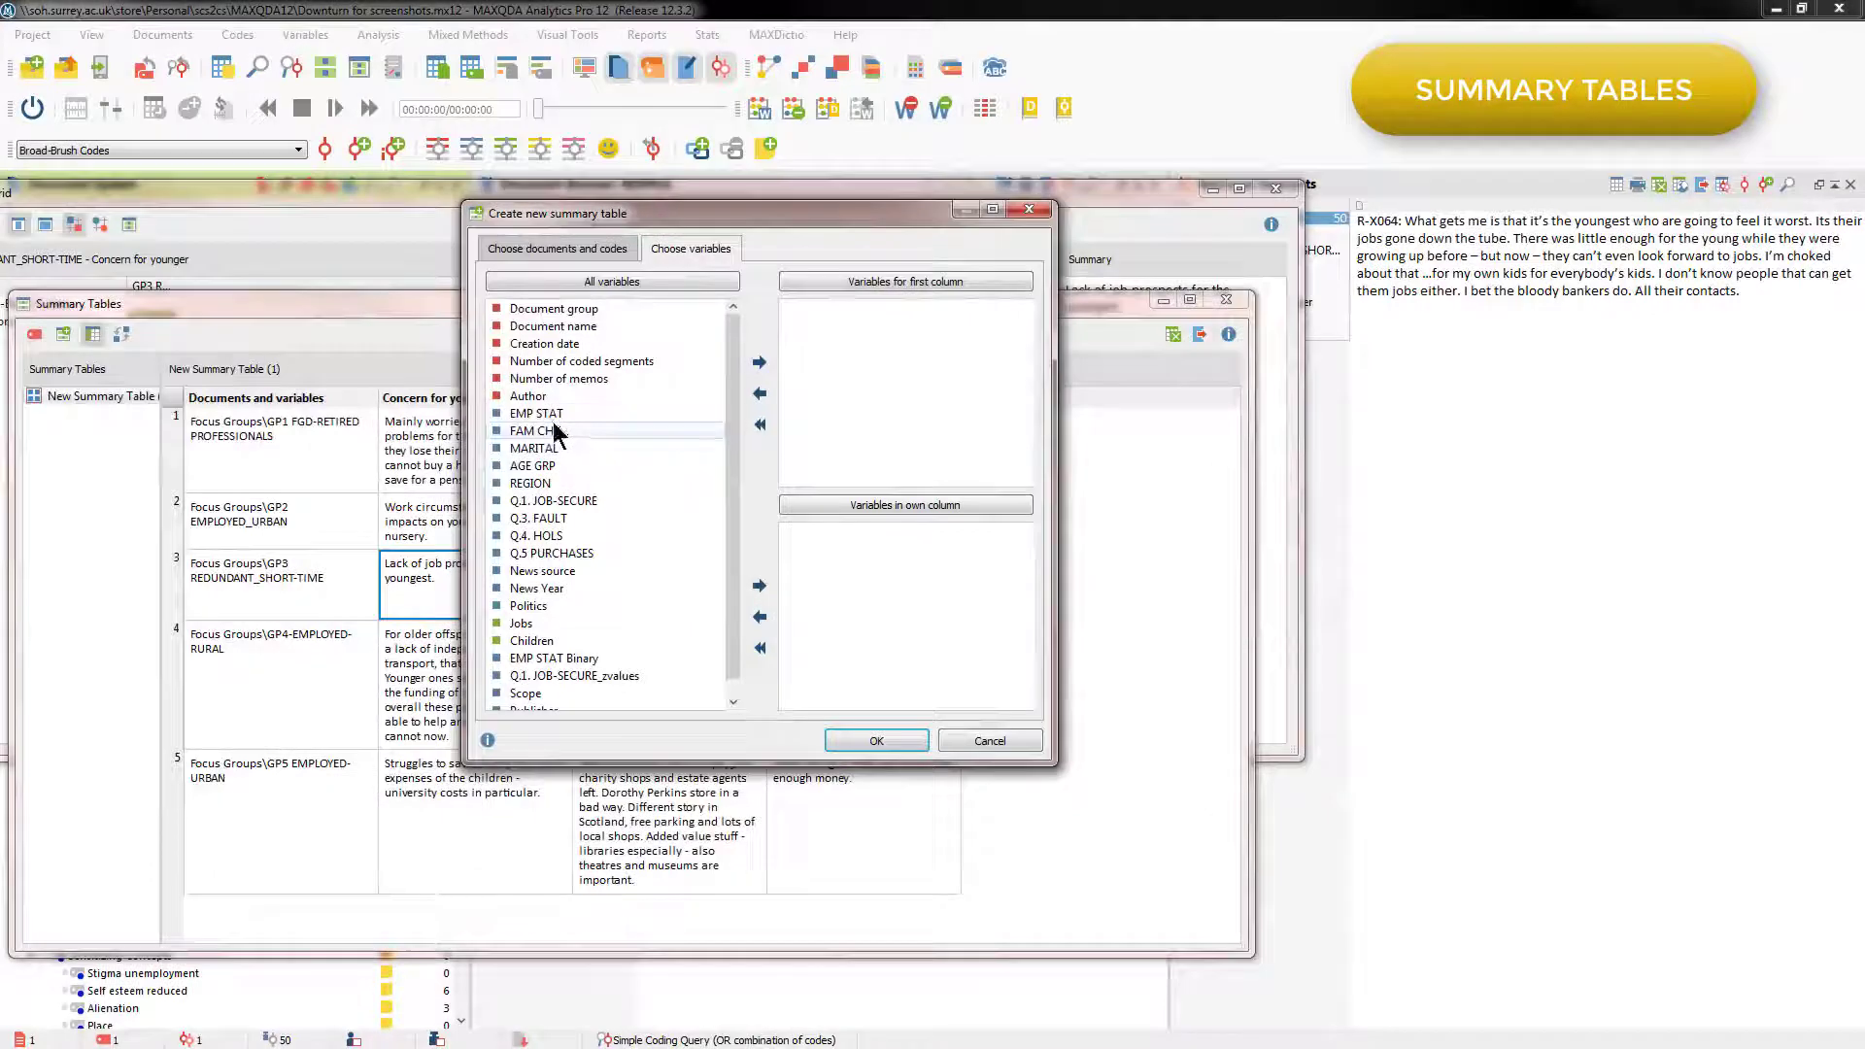
pyautogui.click(547, 414)
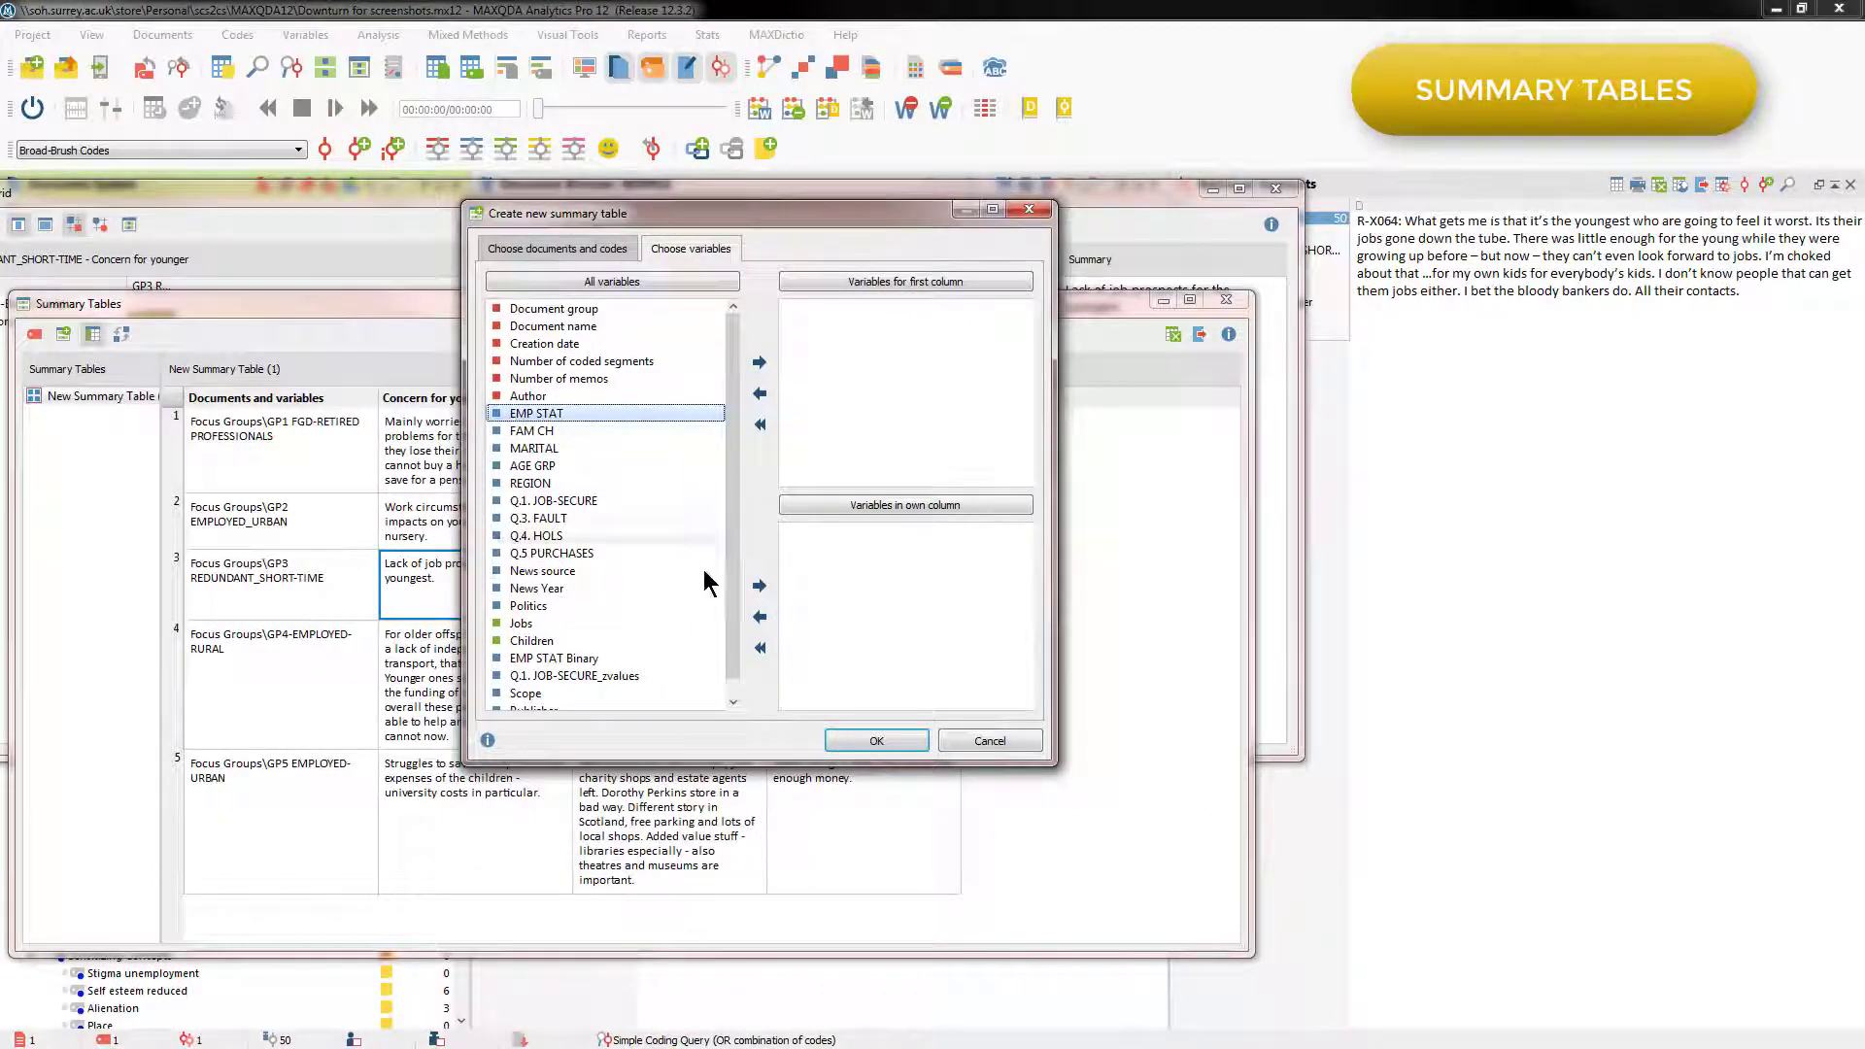
pyautogui.click(759, 586)
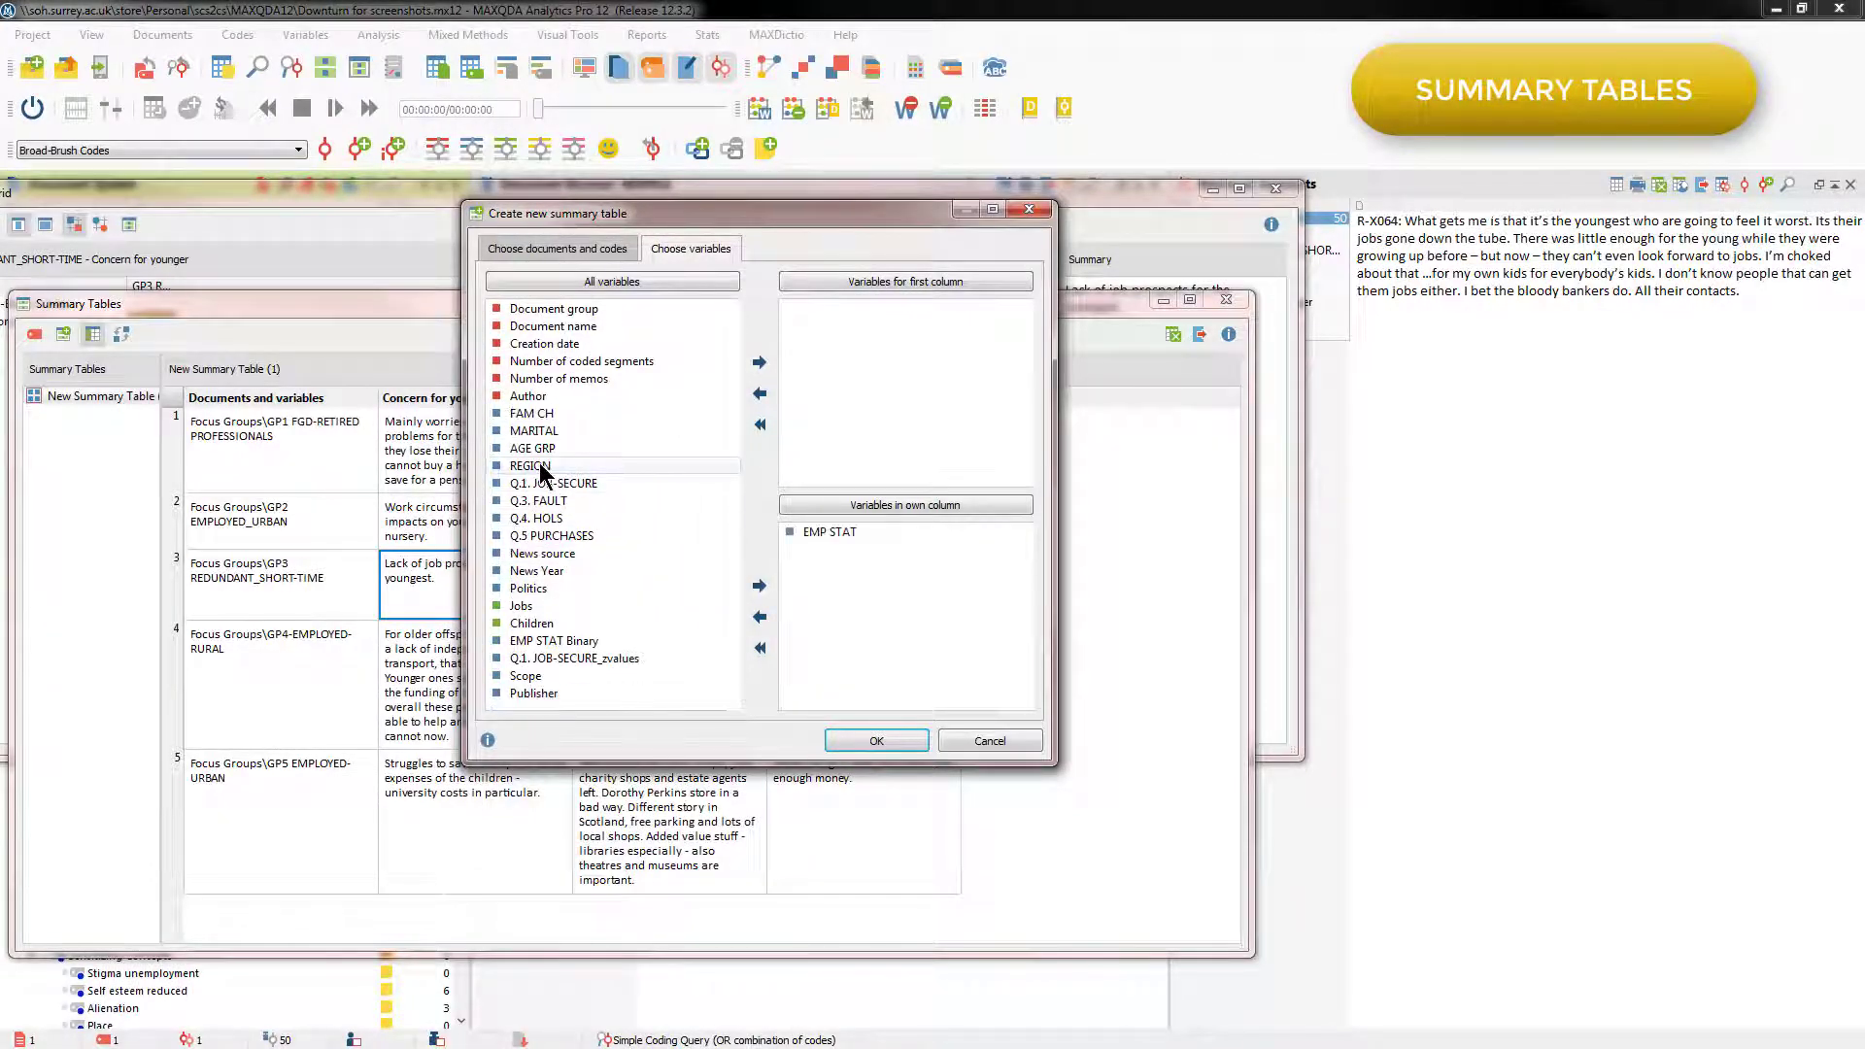
pyautogui.click(539, 464)
pyautogui.click(757, 587)
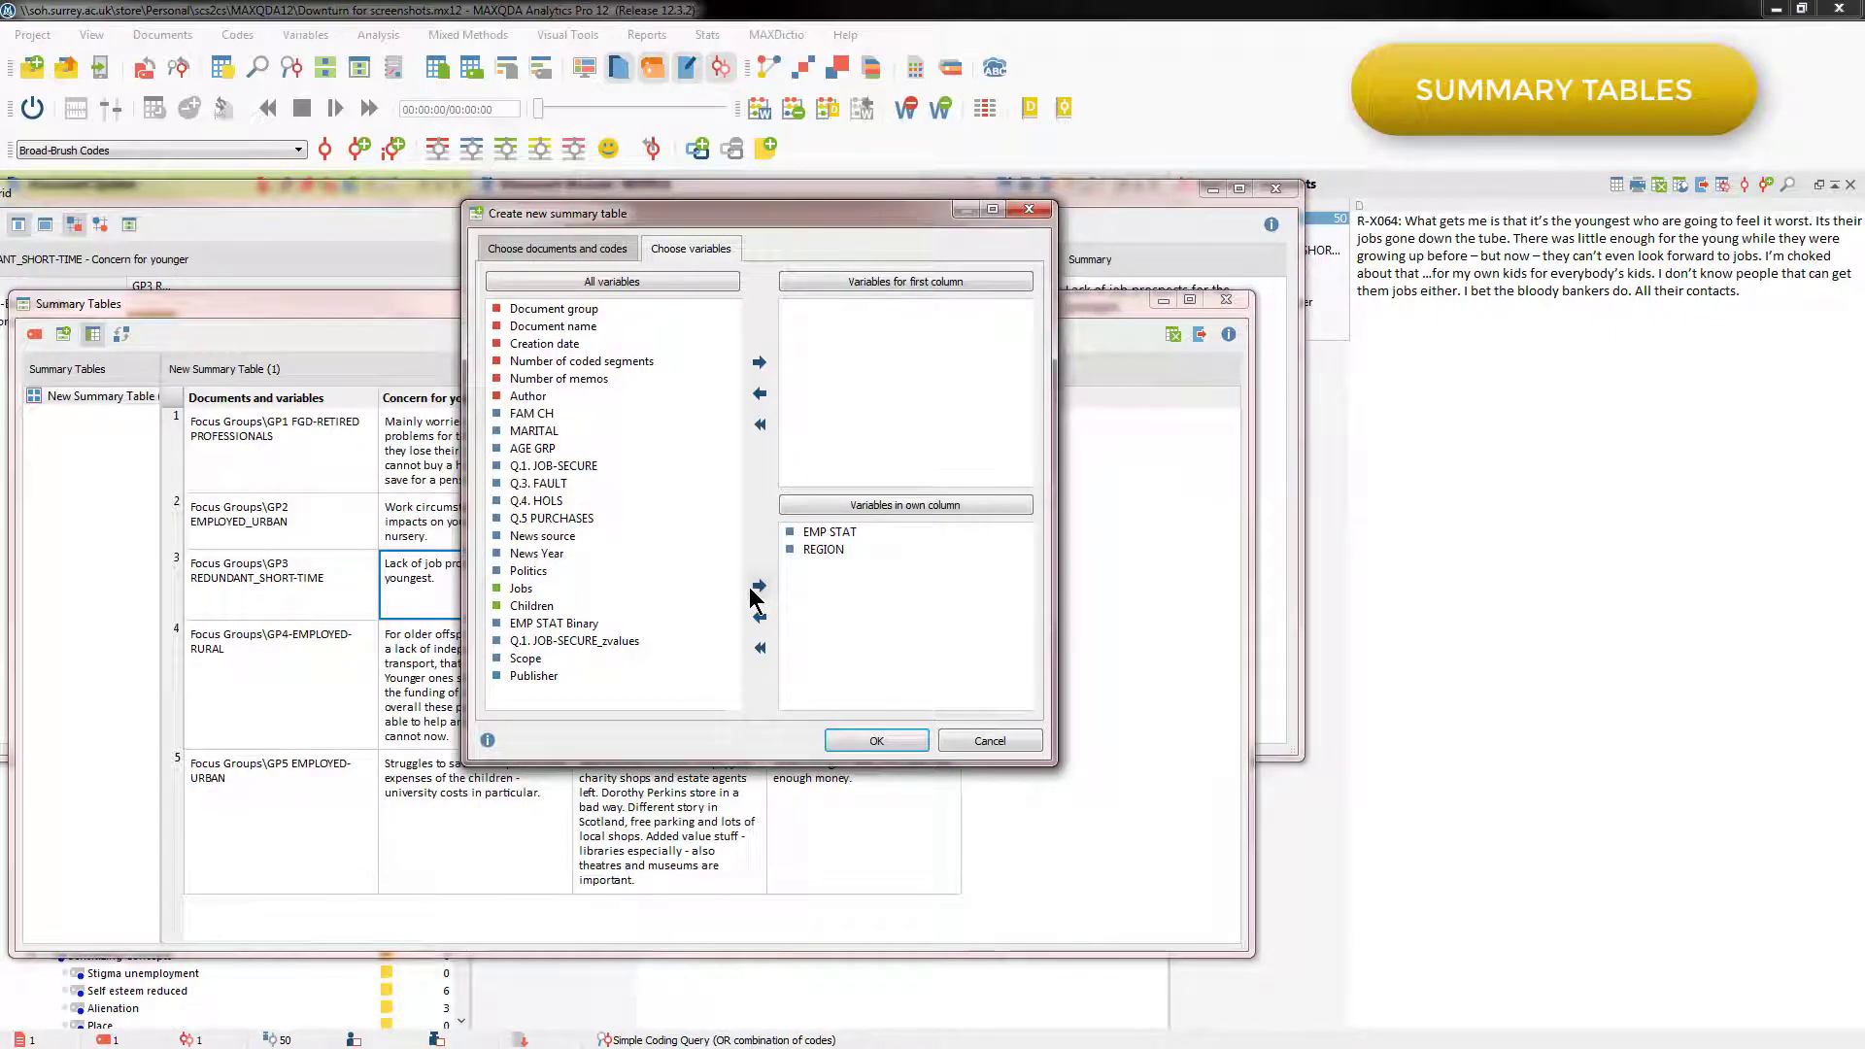
pyautogui.click(876, 740)
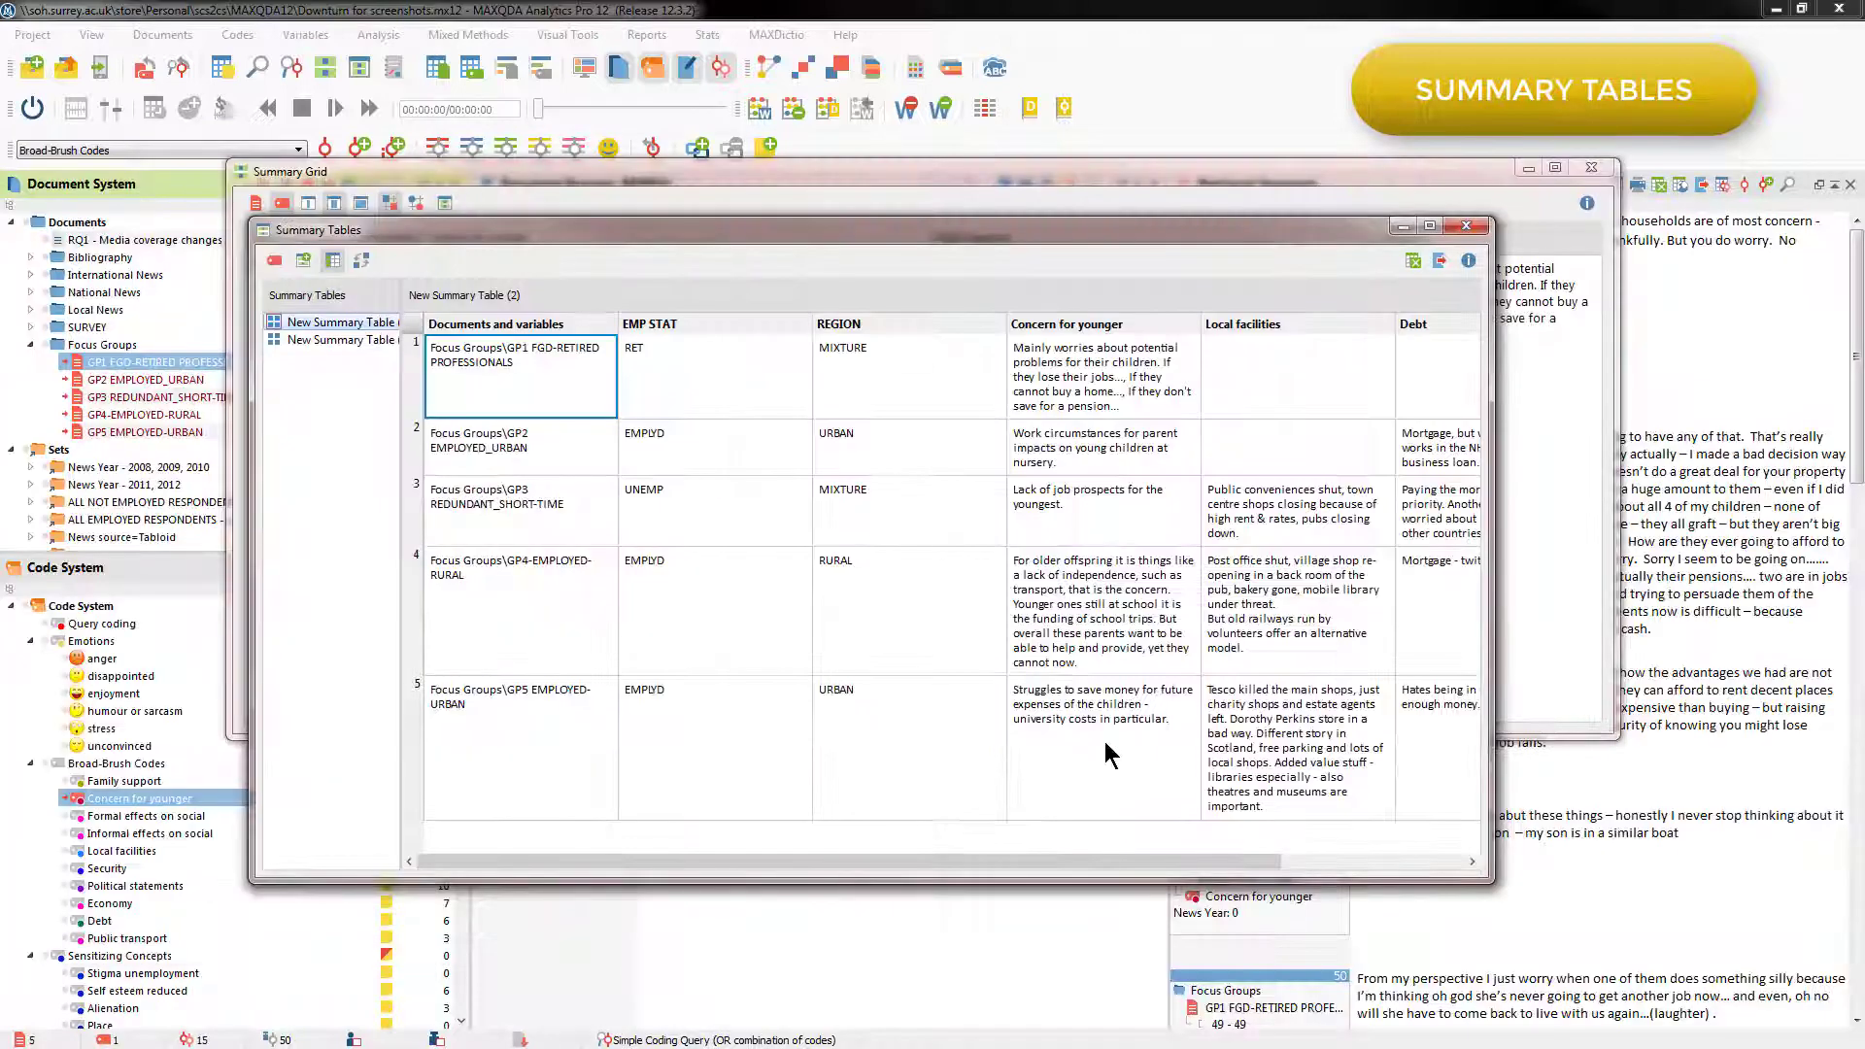